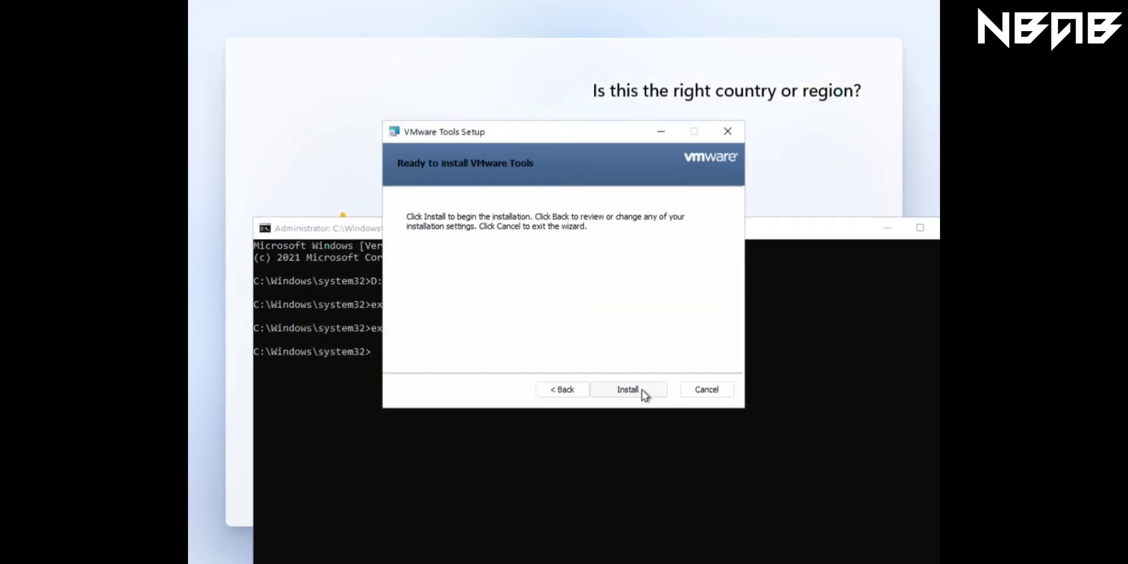
# Install VMware Tools, finish its setup wizard and restart the system so the configuration changes take effect.
pyautogui.click(641, 390)
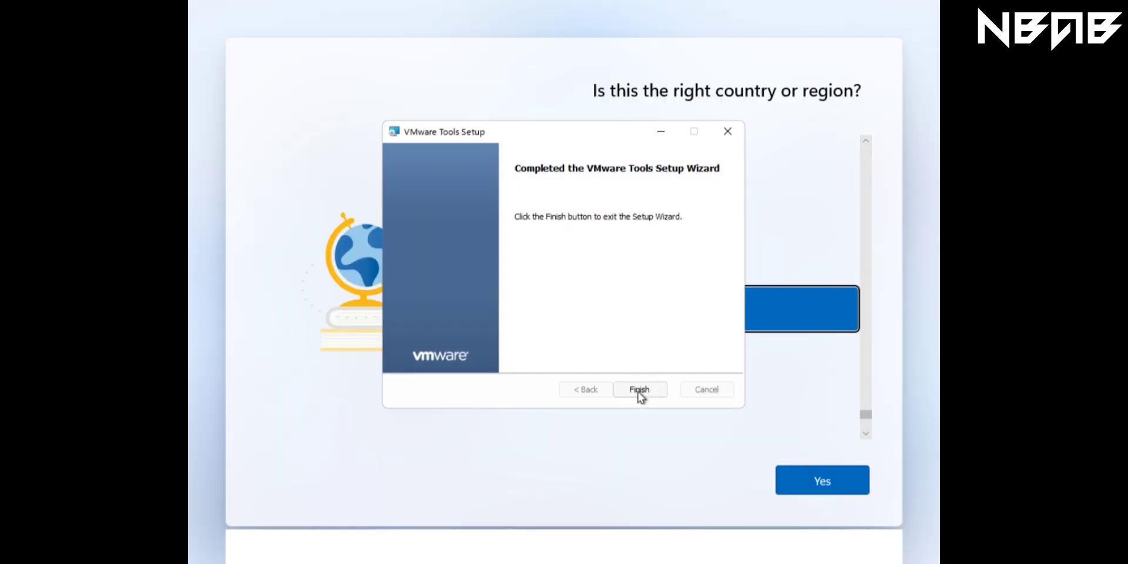
pyautogui.click(639, 389)
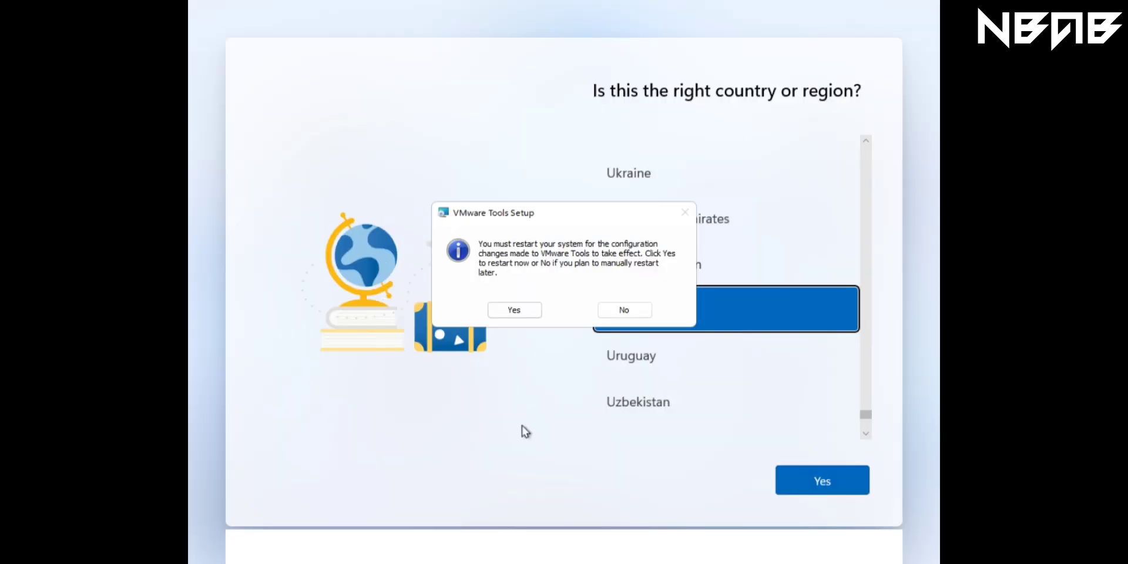
pyautogui.click(534, 310)
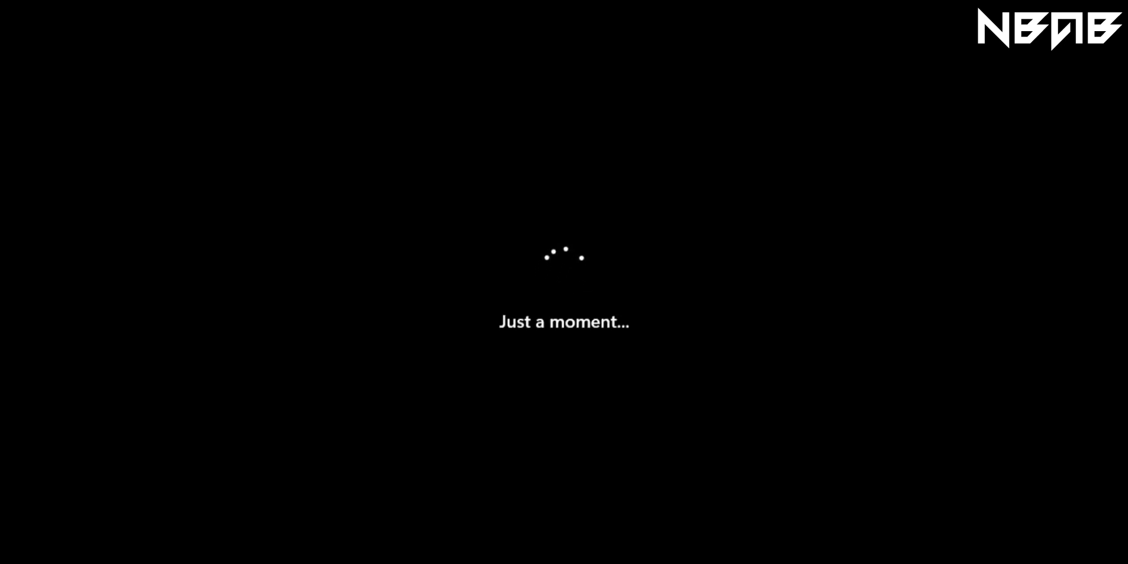
# Launch an explorer shell location from Command Prompt and set the display resolution to 1366 × 768 in Settings.
pyautogui.write('exp')
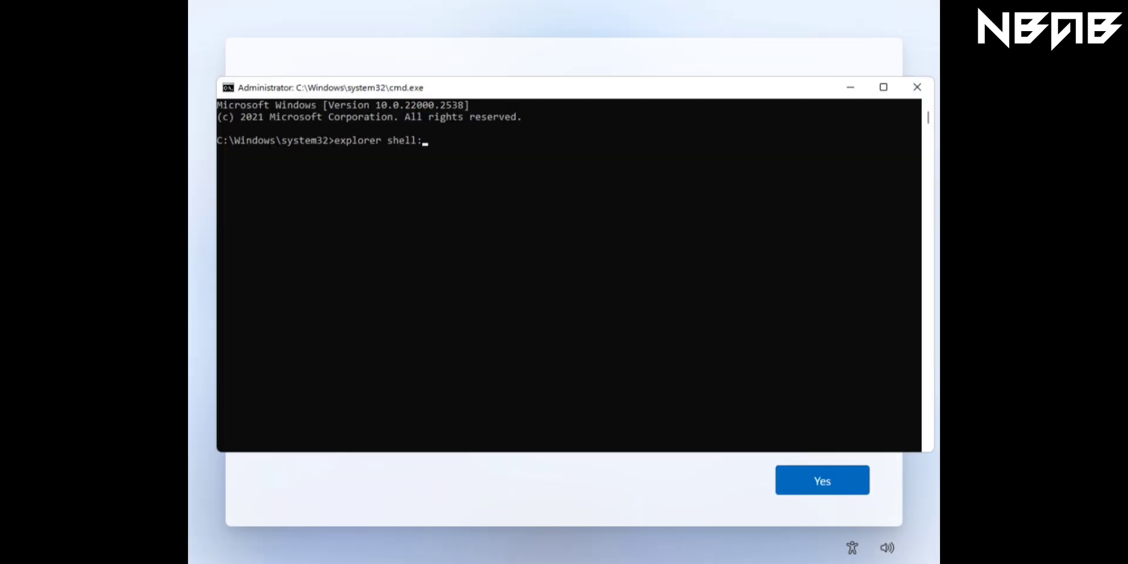
pyautogui.write('lorer shell')
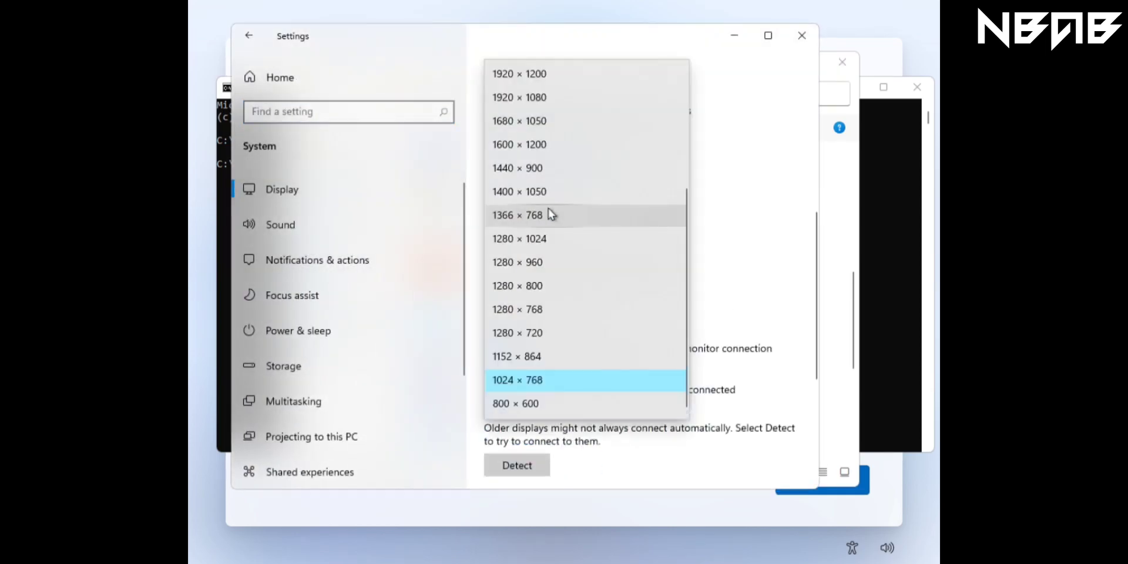
pyautogui.click(551, 215)
pyautogui.press('Return')
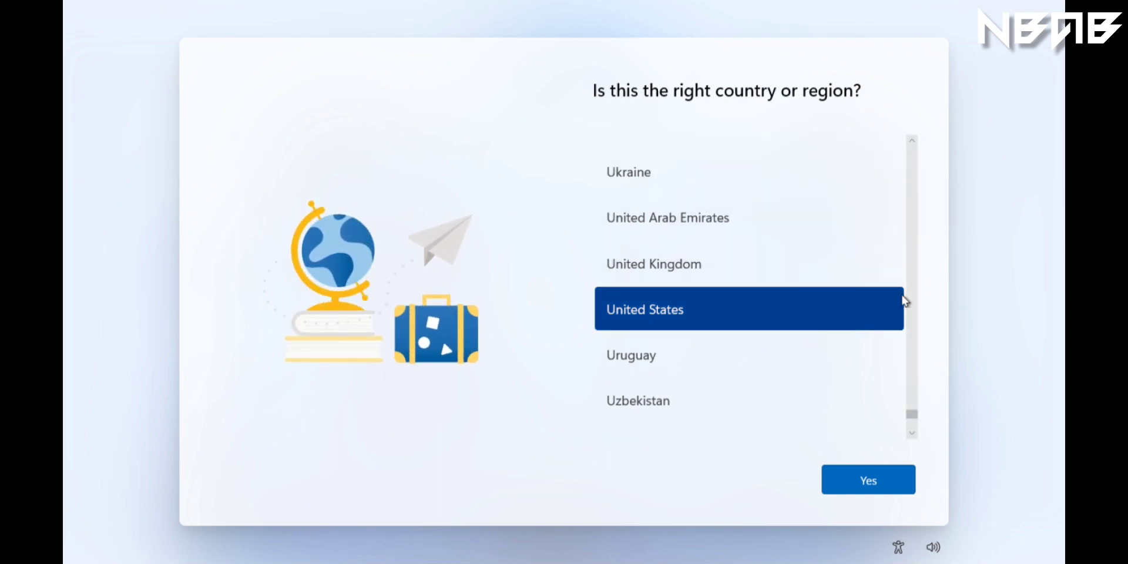
pyautogui.scroll(4, 916, 415)
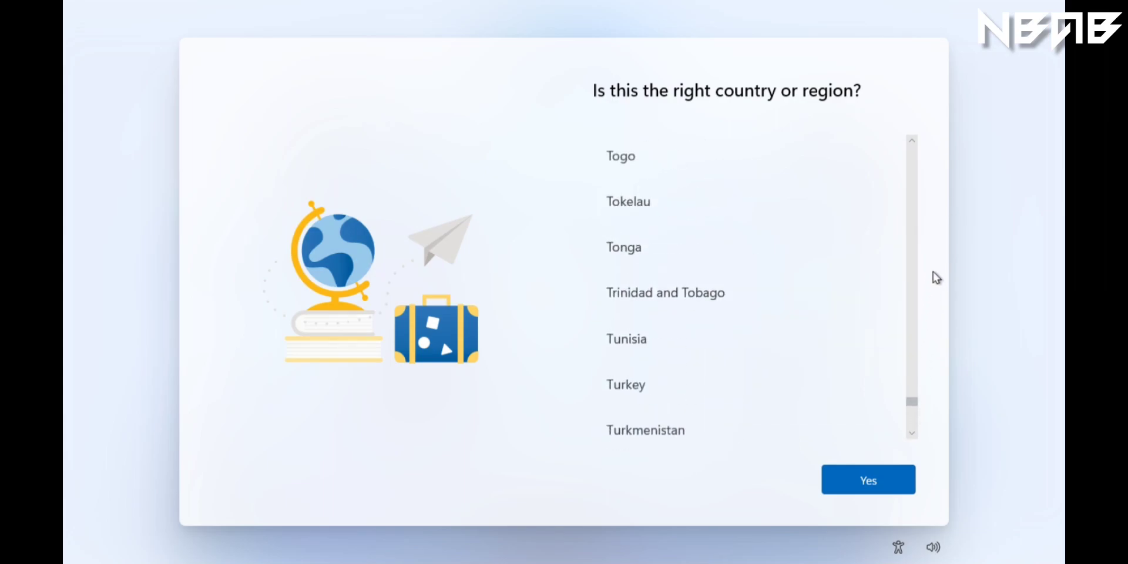
pyautogui.click(912, 433)
pyautogui.scroll(-4, 911, 435)
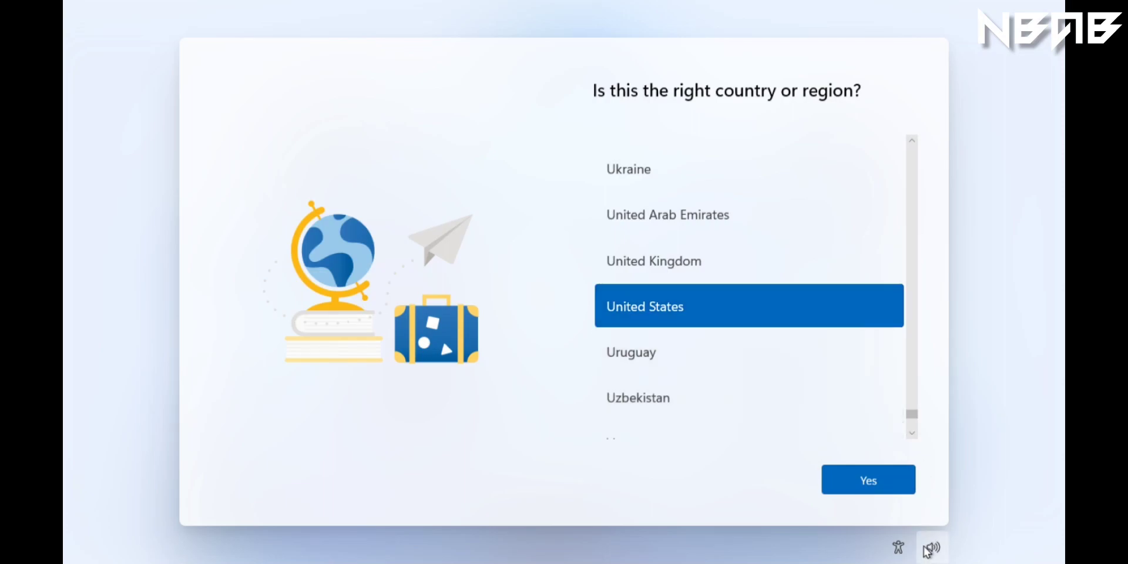
# View the accessibility options and set the speaker volume to 100 on the region screen.
pyautogui.click(898, 548)
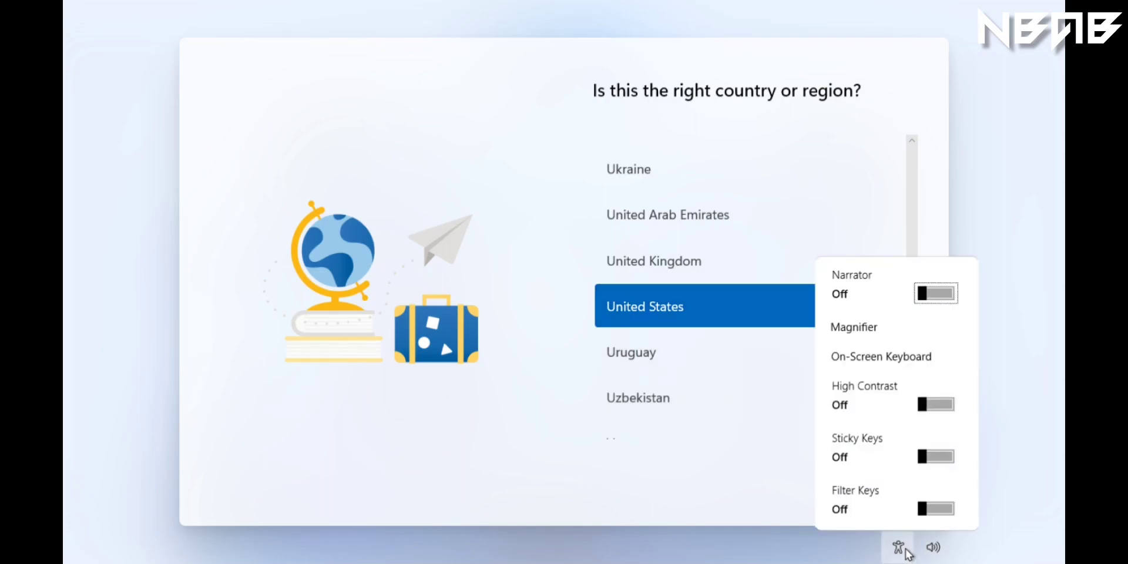
pyautogui.click(934, 548)
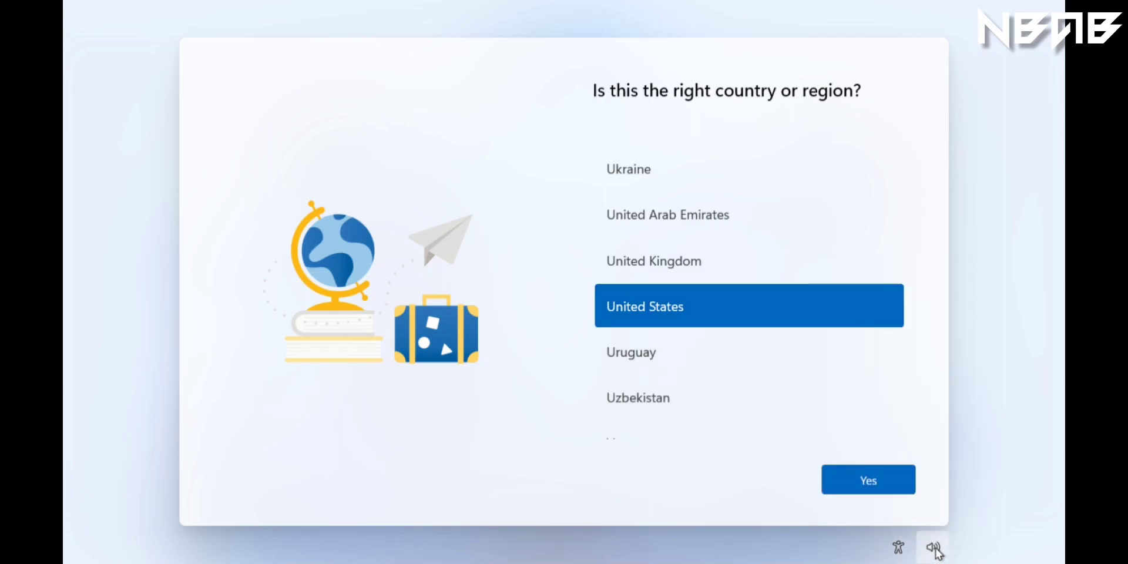
pyautogui.click(933, 548)
pyautogui.moveTo(962, 517); pyautogui.dragTo(1061, 515)
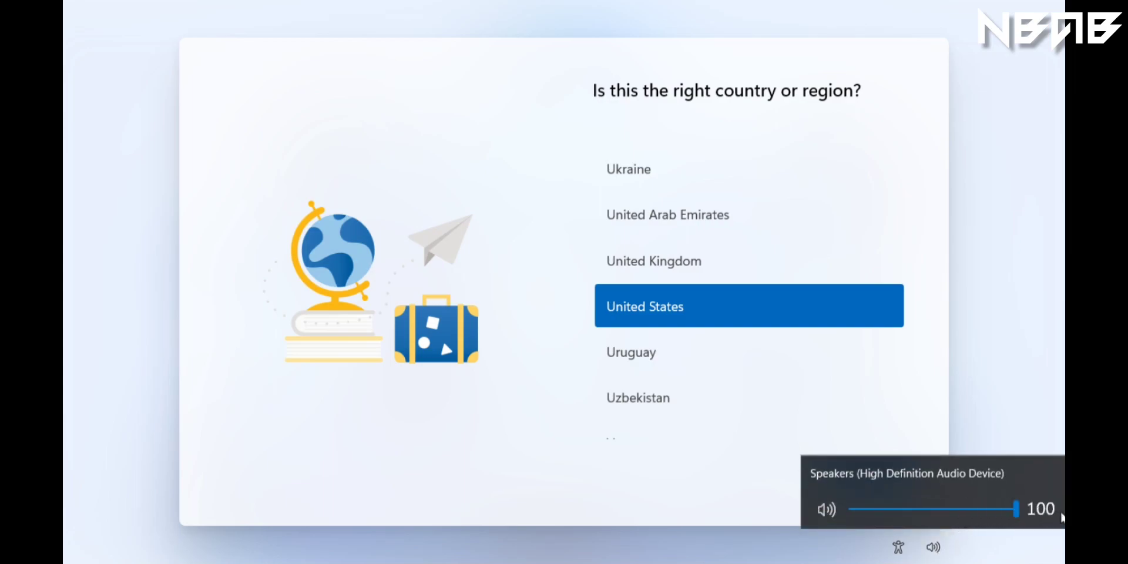
pyautogui.click(726, 472)
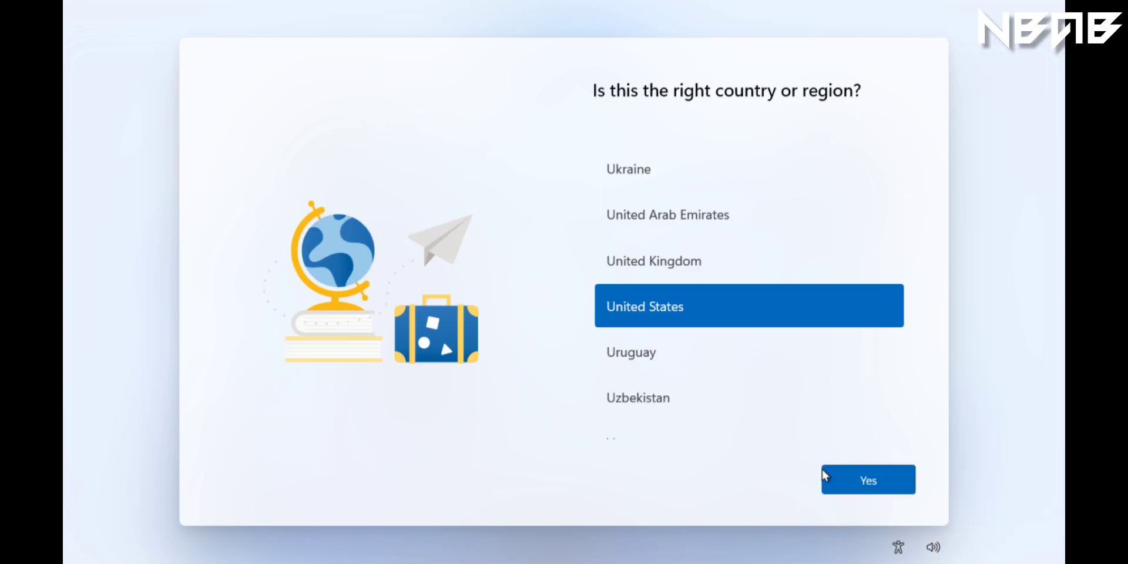
# Accept United States as the region and US as the keyboard layout, without adding a second layout.
pyautogui.click(852, 492)
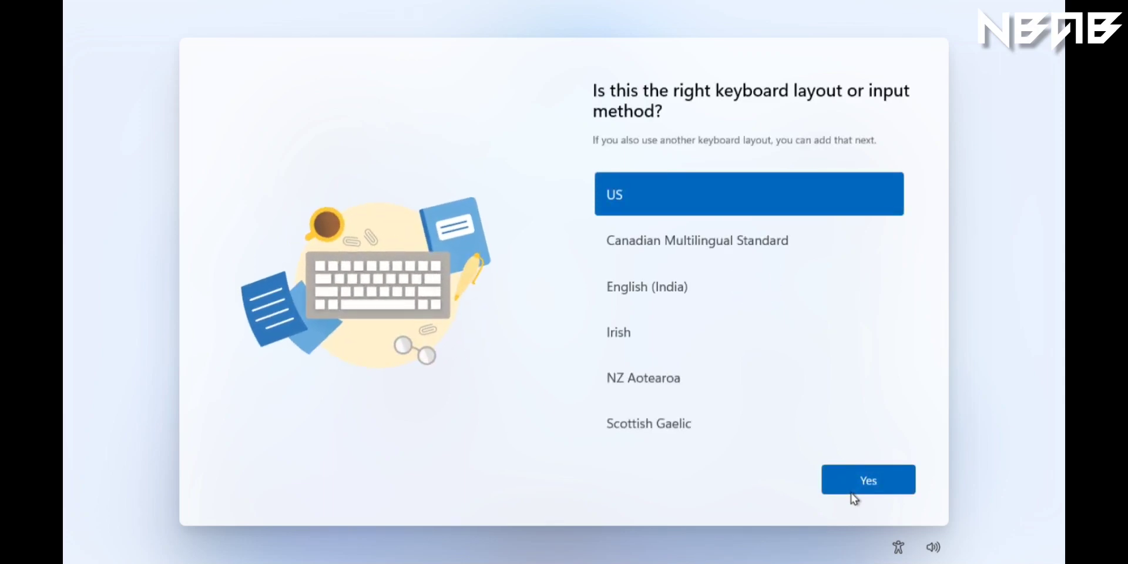
pyautogui.click(855, 477)
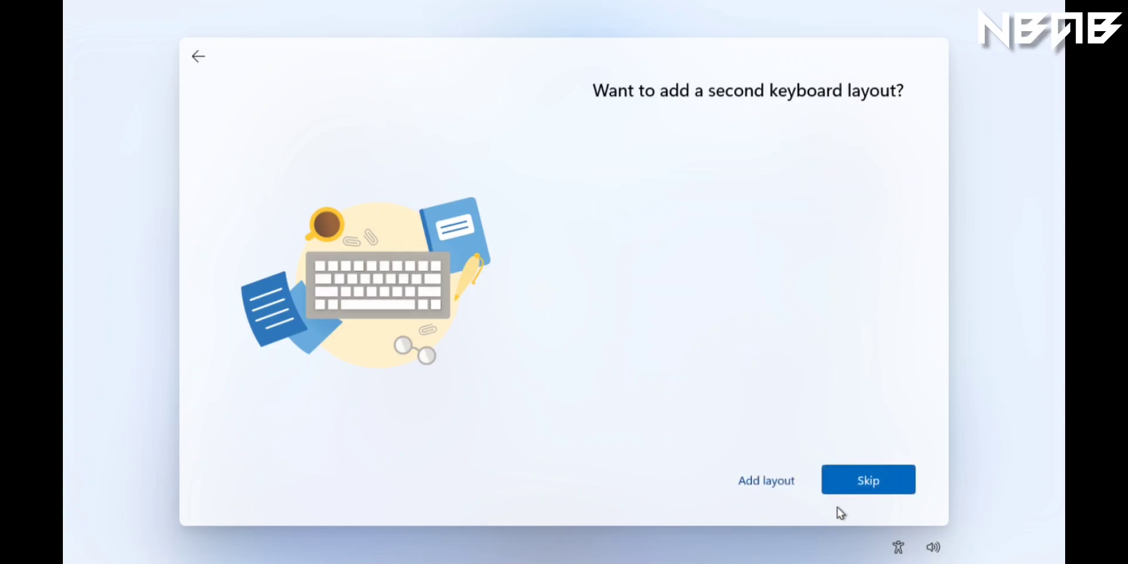
pyautogui.click(870, 491)
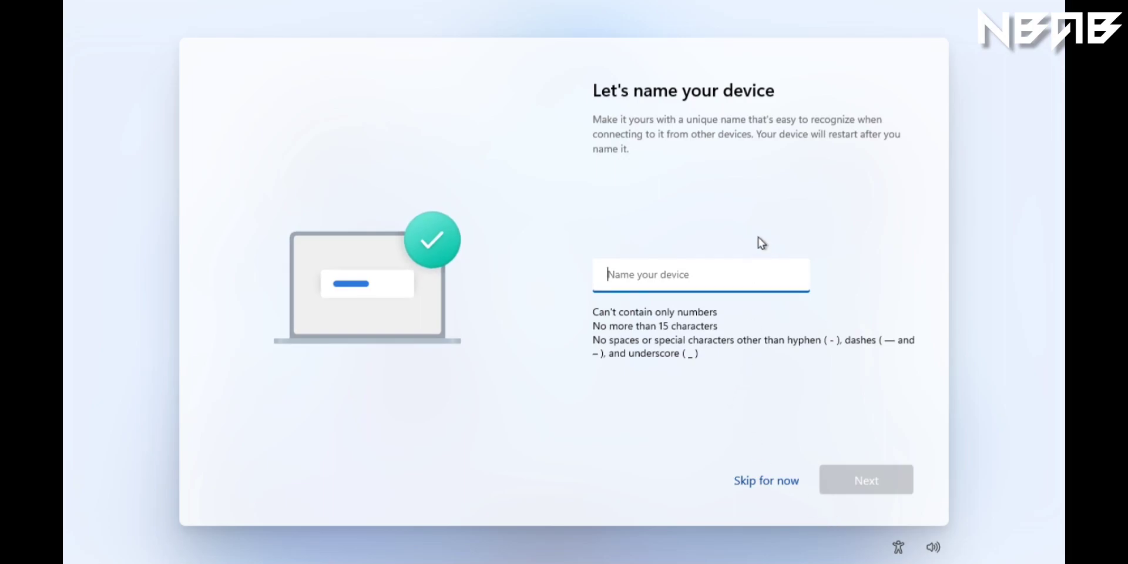
# Enter a name for the device and continue with the Windows setup.
pyautogui.write('Ann')
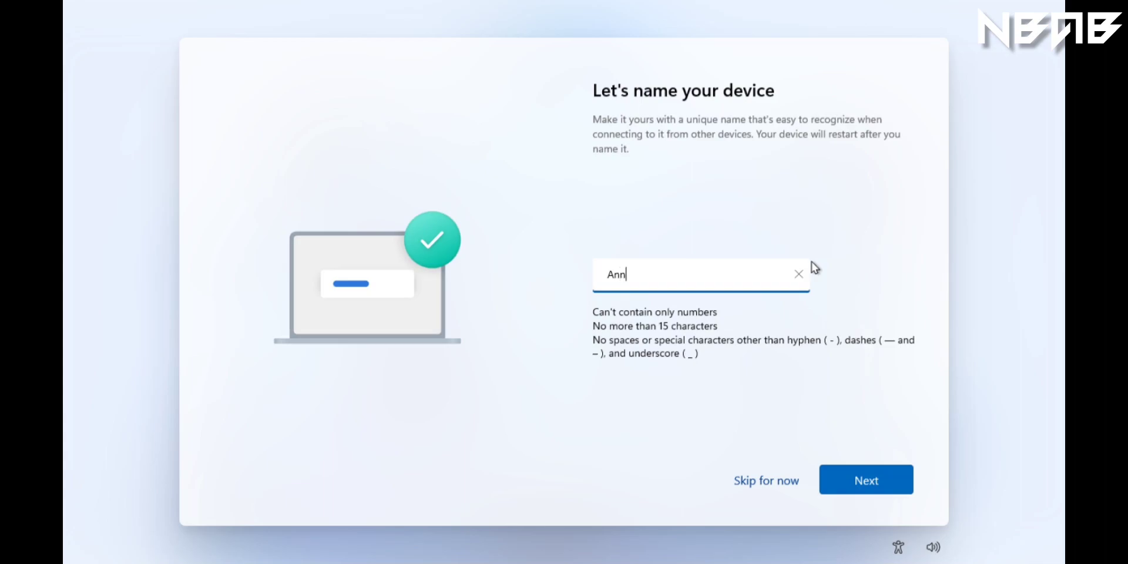
pyautogui.click(859, 489)
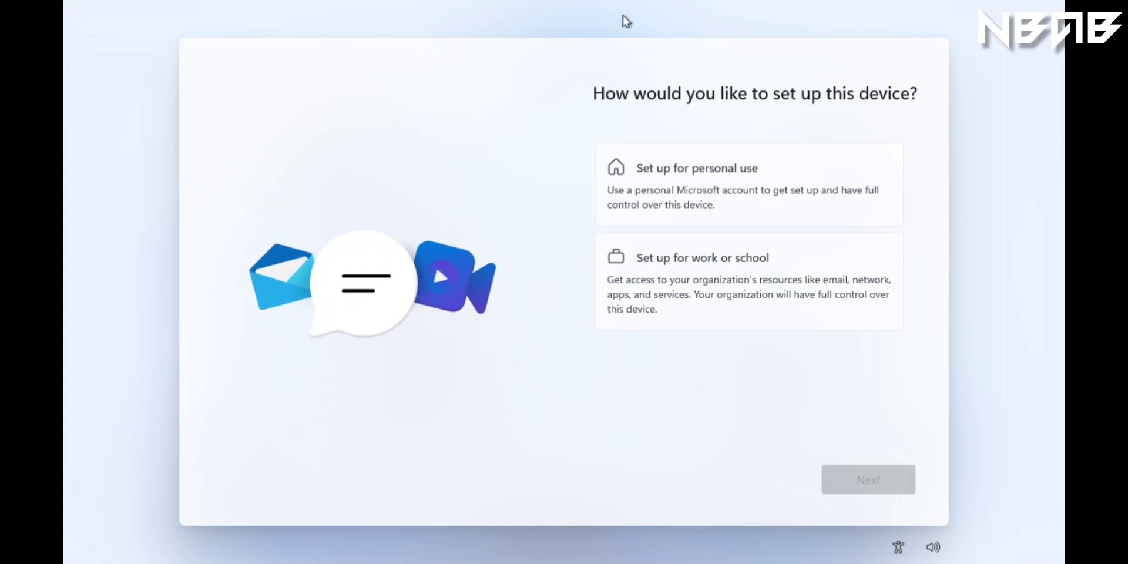
# Set up the device for work or school, using domain join instead of a Microsoft account sign-in.
pyautogui.click(692, 304)
pyautogui.click(861, 479)
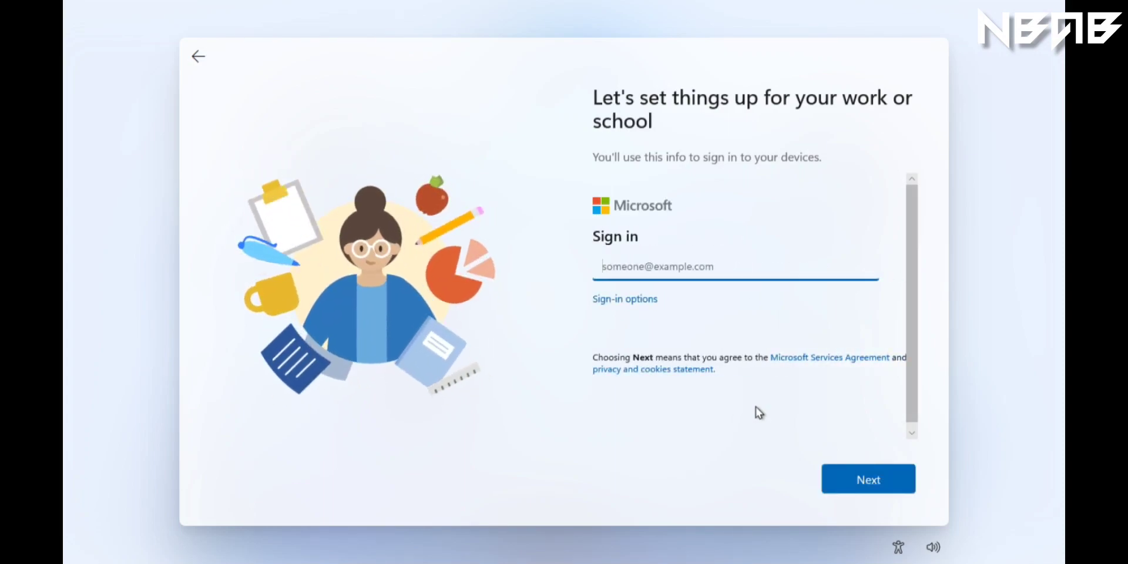
pyautogui.click(629, 301)
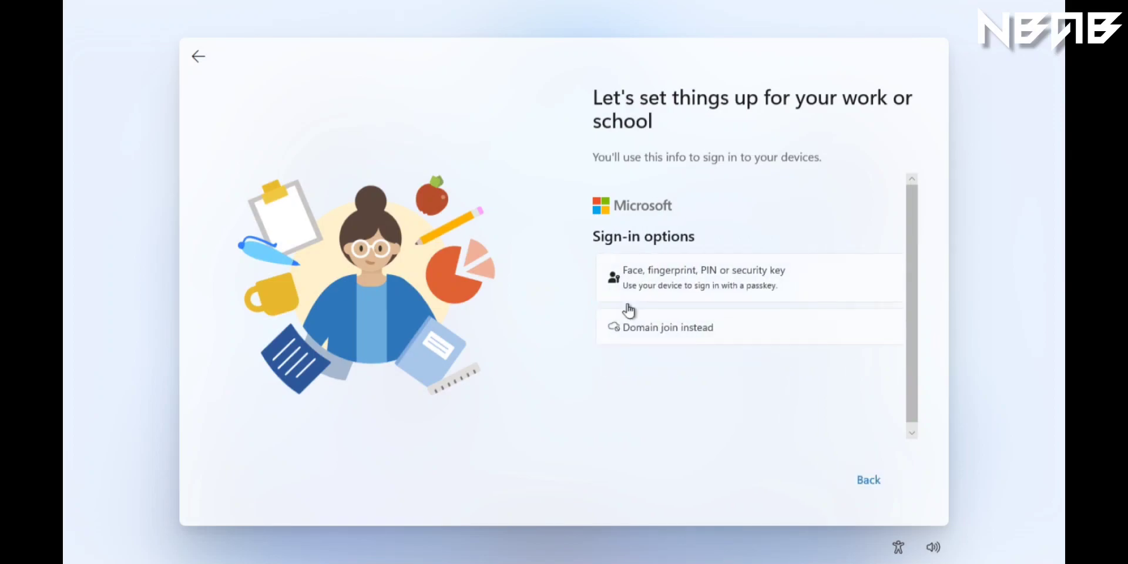
pyautogui.click(649, 344)
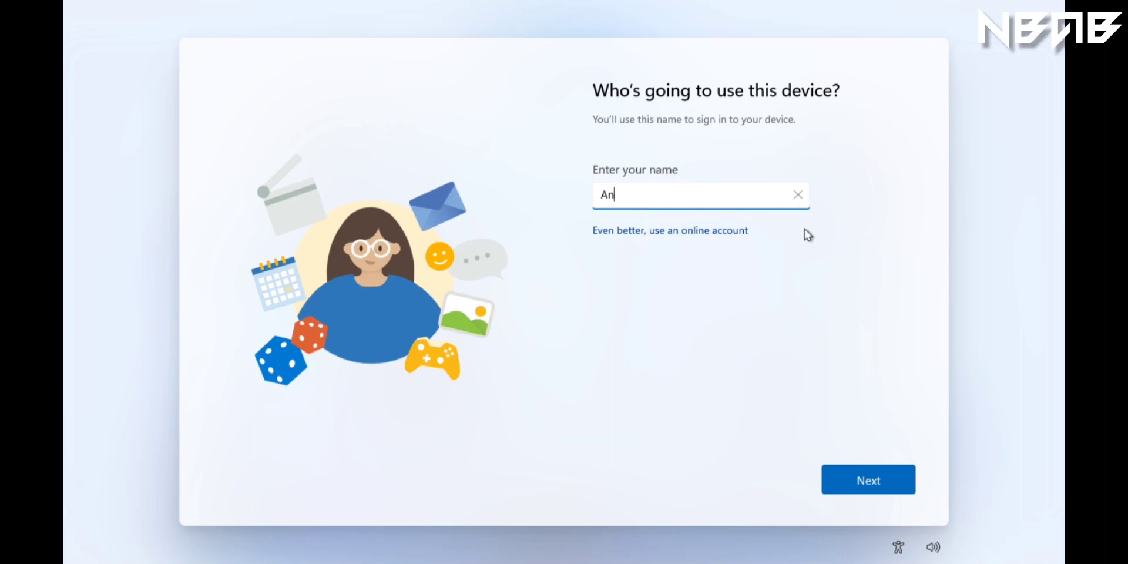
# Create the local user account with the entered user name and a blank password, and keep the default privacy settings.
pyautogui.click(872, 492)
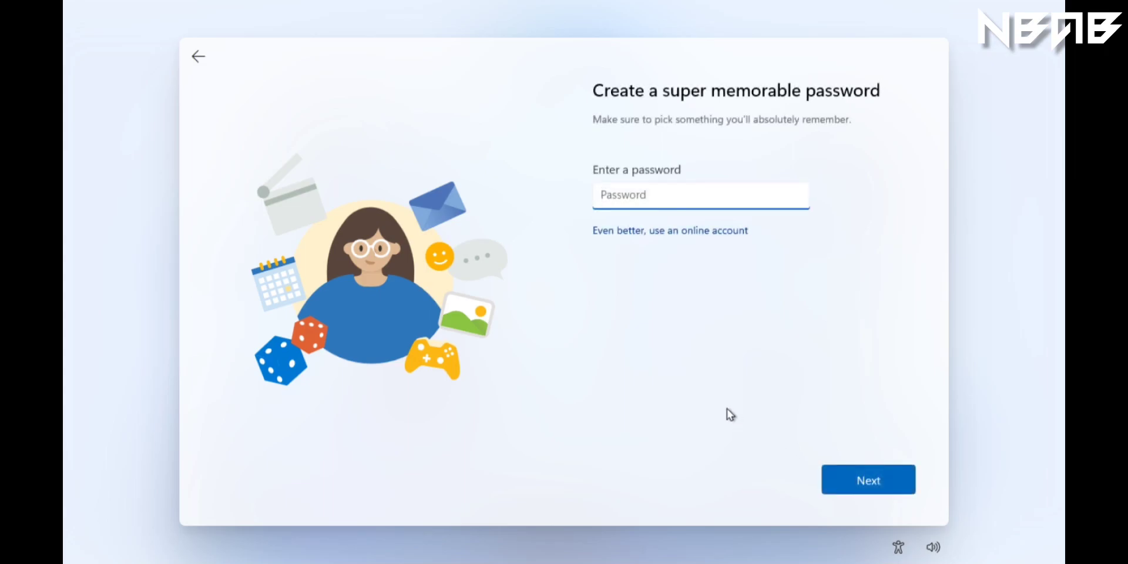
pyautogui.click(861, 478)
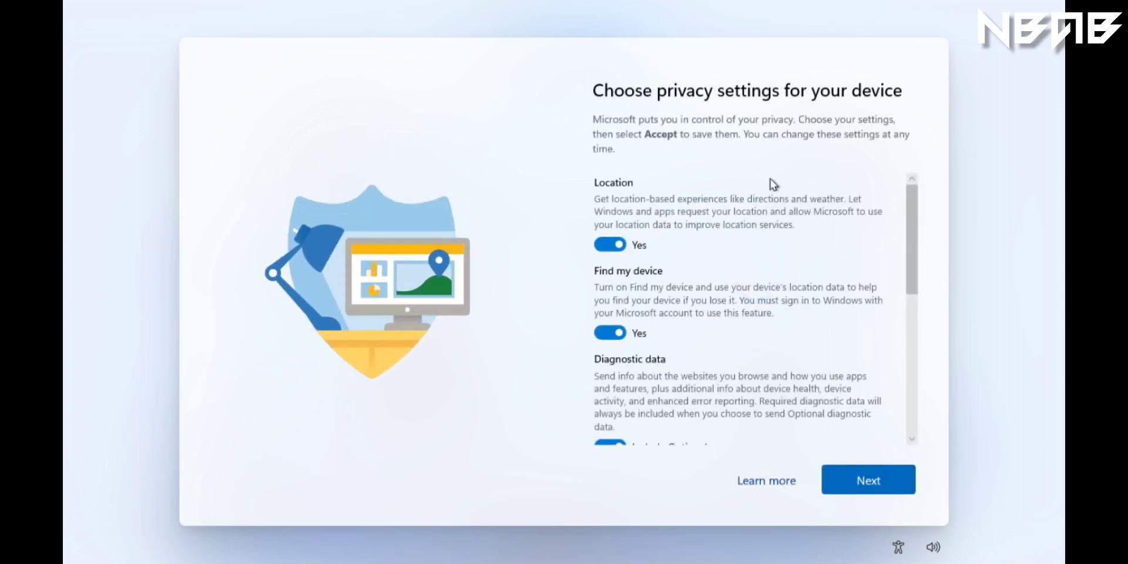
pyautogui.scroll(-10, 795, 202)
pyautogui.click(868, 473)
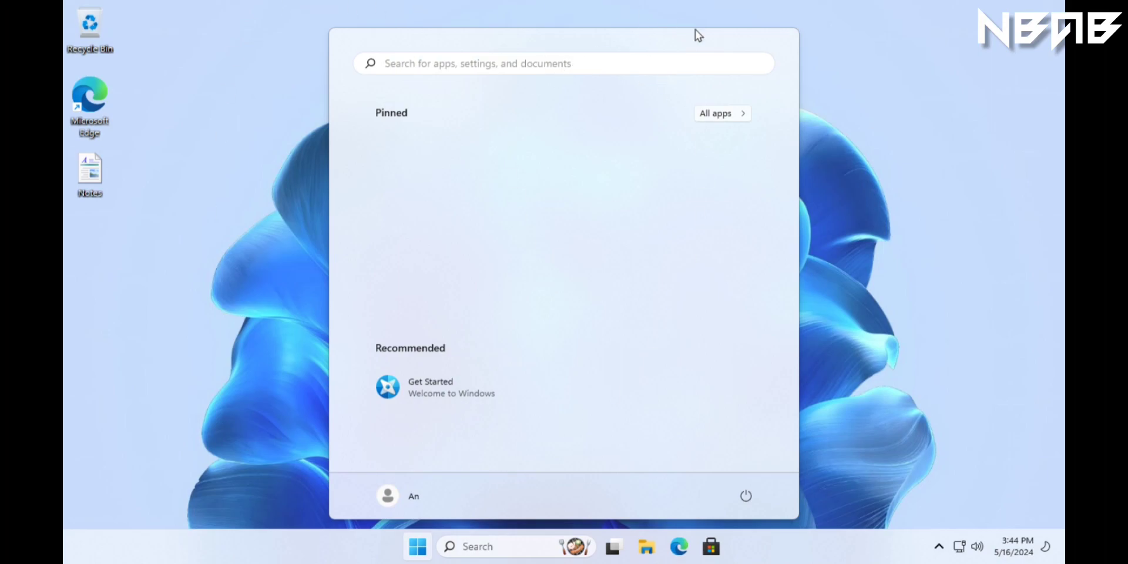
# Check the installed Windows version by running winver, and close the About Windows dialog.
pyautogui.click(879, 242)
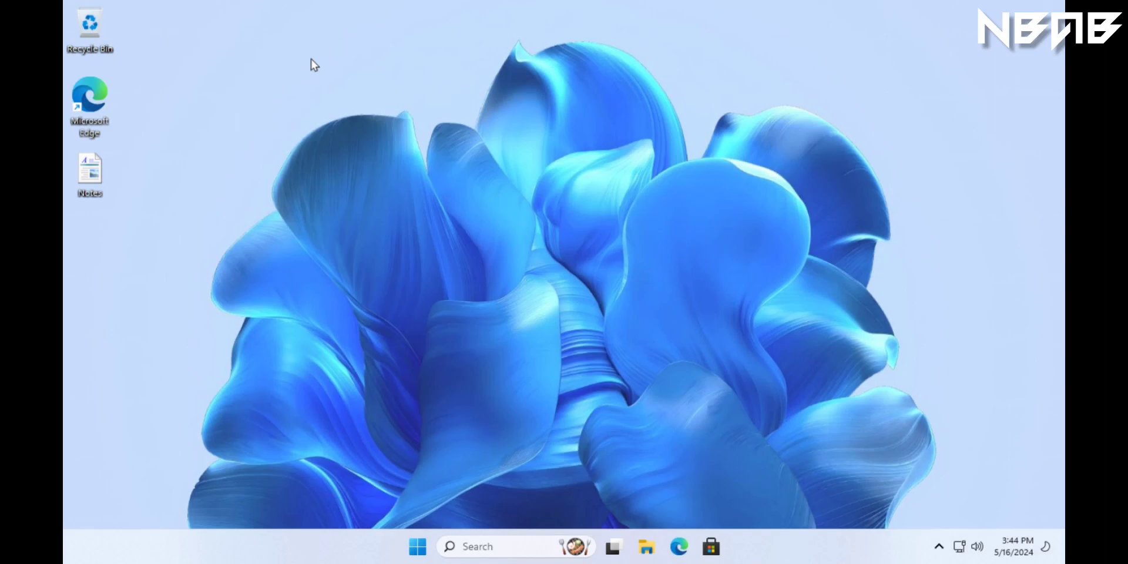
pyautogui.press('super+r')
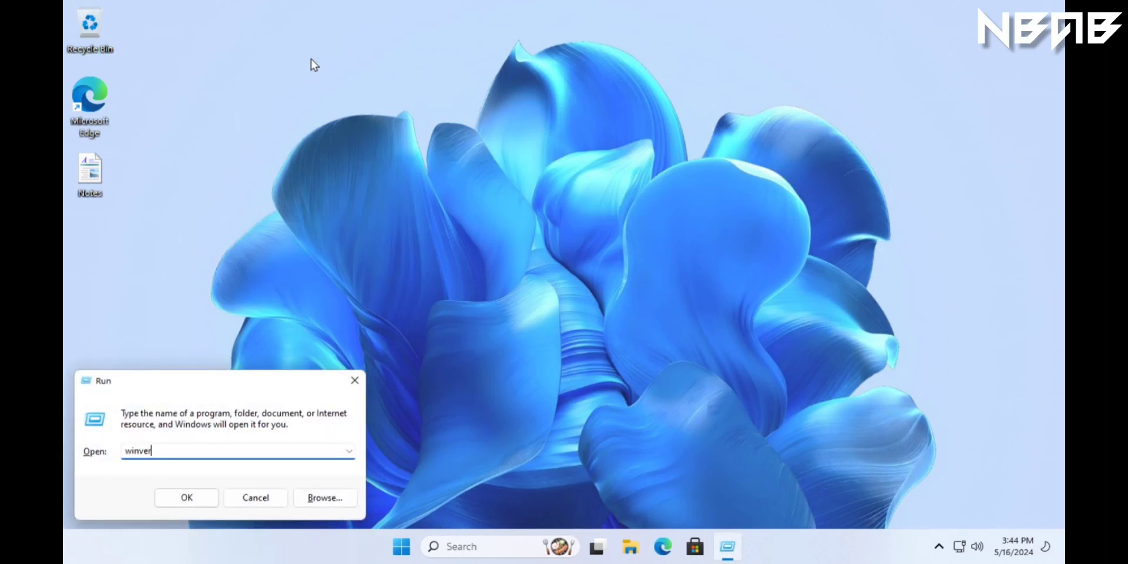
pyautogui.press('Return')
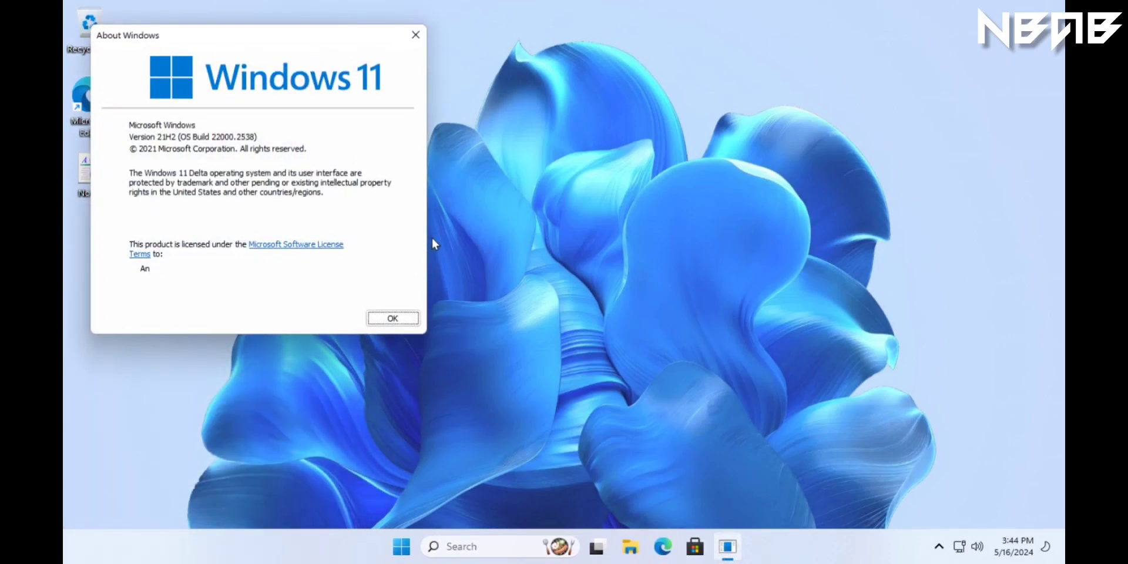
pyautogui.click(398, 322)
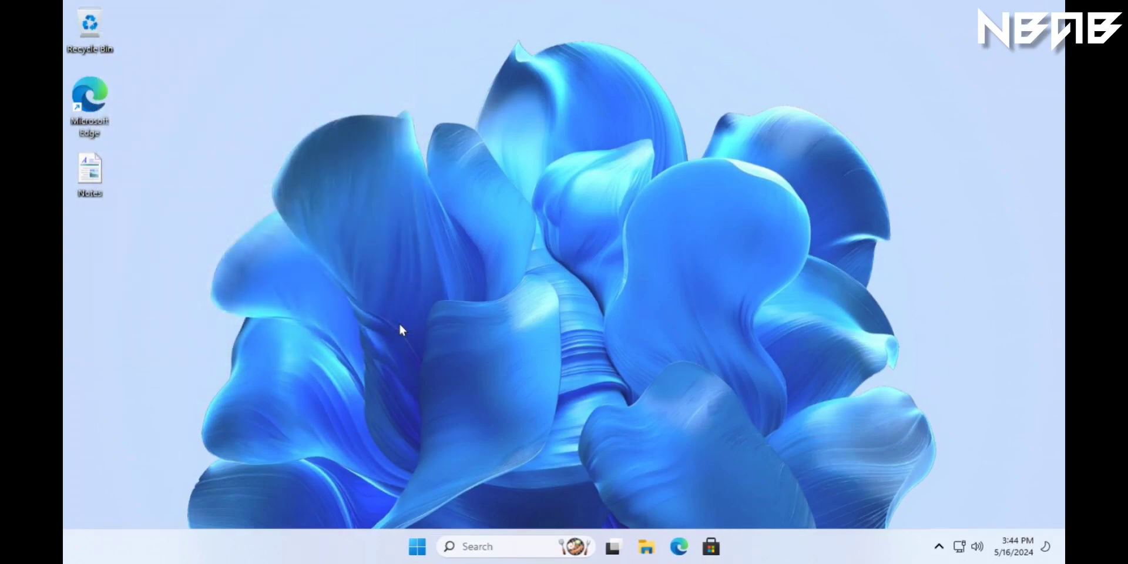
# Look through the Start menu's full list of installed apps and return to the pinned view.
pyautogui.click(418, 547)
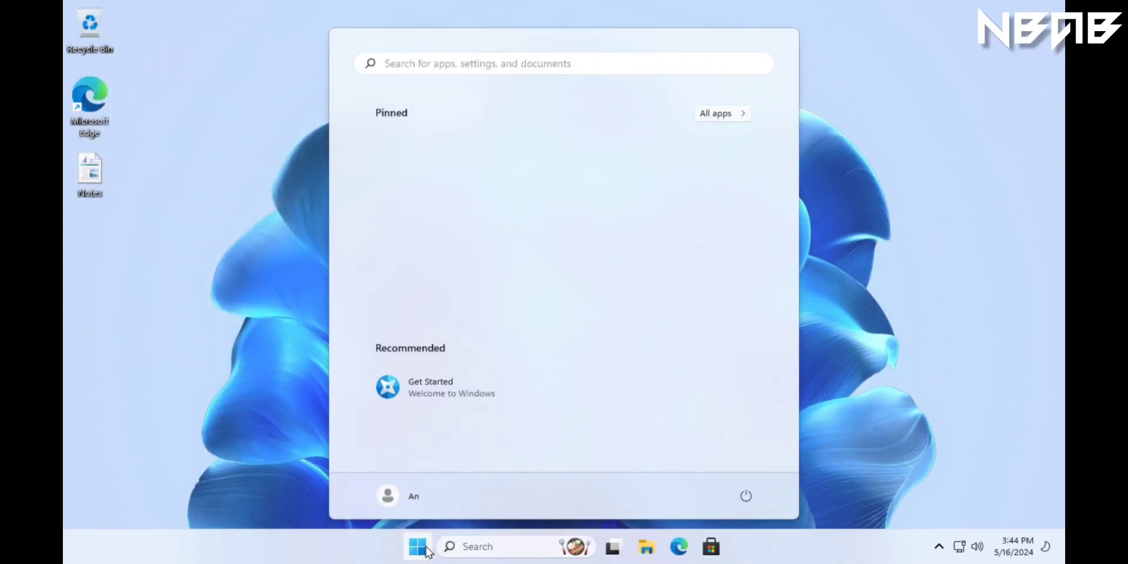
pyautogui.click(722, 121)
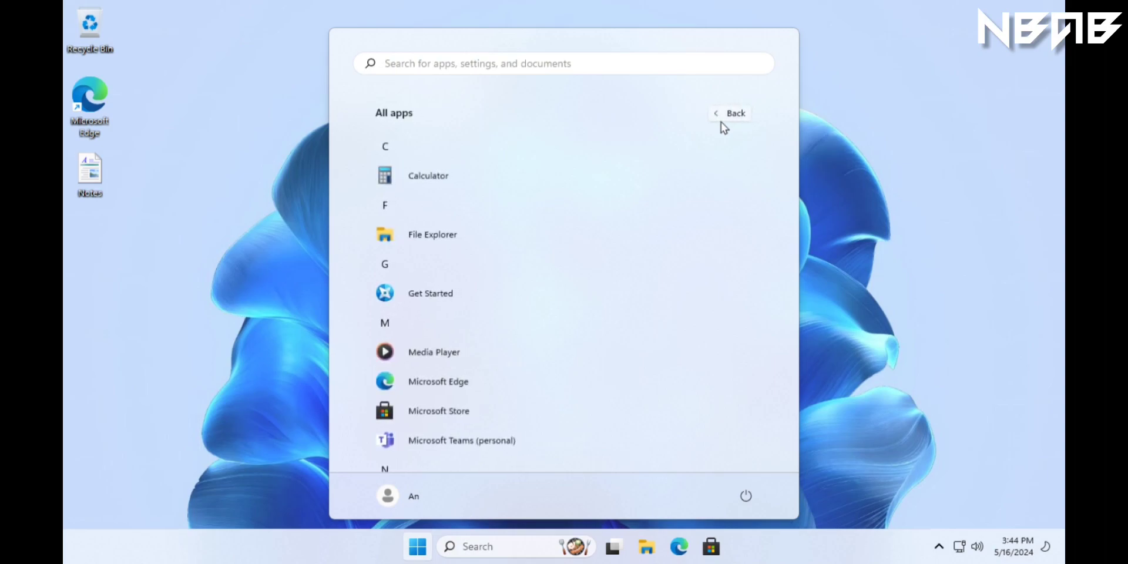
pyautogui.scroll(-6, 670, 259)
pyautogui.scroll(-2, 668, 262)
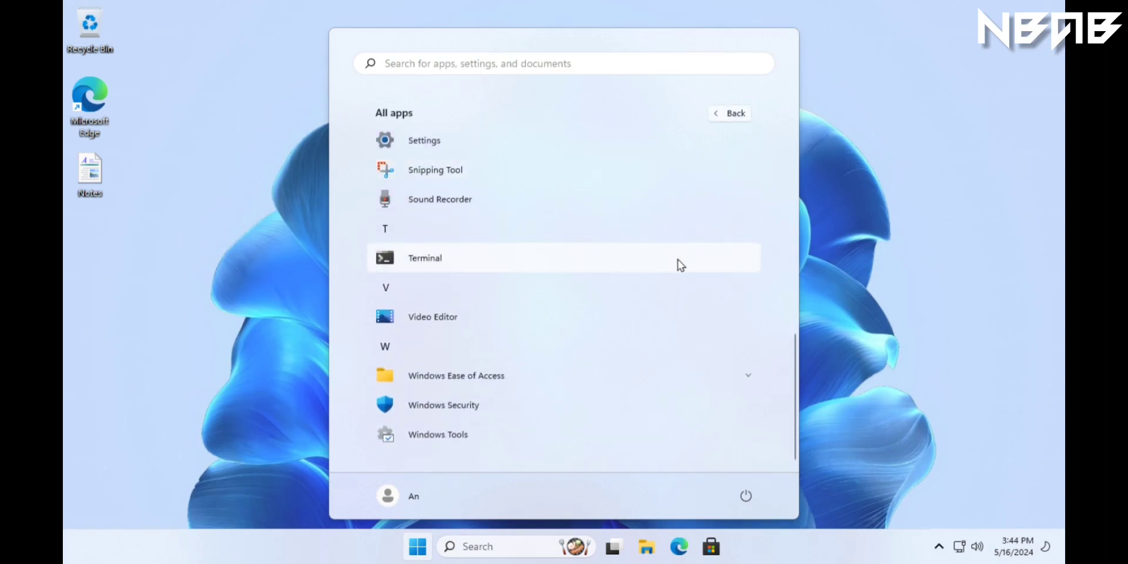
pyautogui.moveTo(797, 363); pyautogui.dragTo(802, 135)
pyautogui.click(719, 116)
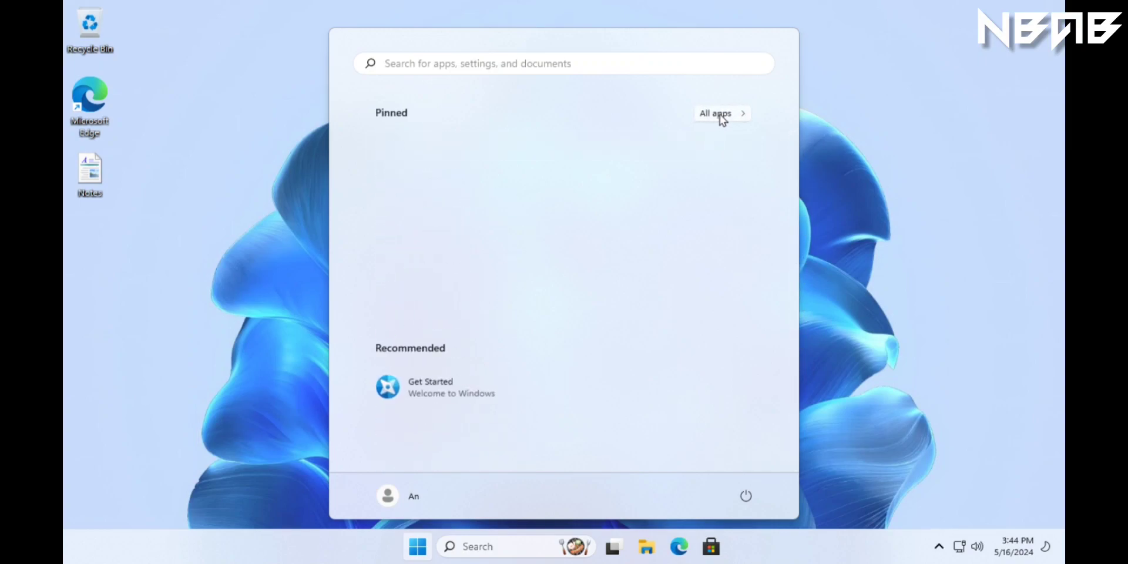
# View the power options and the user account options in the Start menu.
pyautogui.click(745, 496)
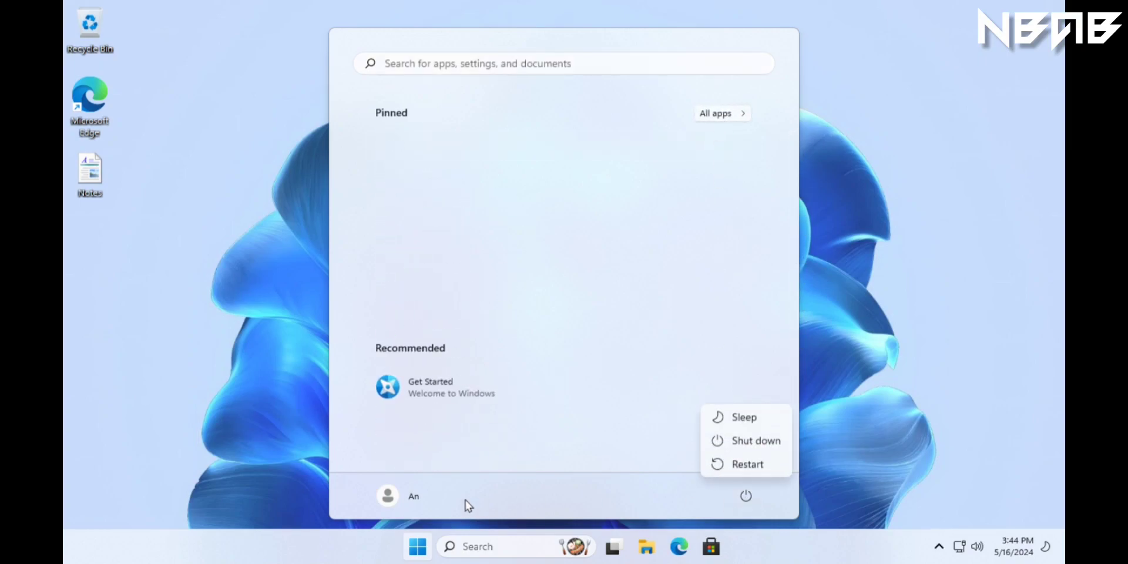
pyautogui.click(415, 504)
pyautogui.click(415, 503)
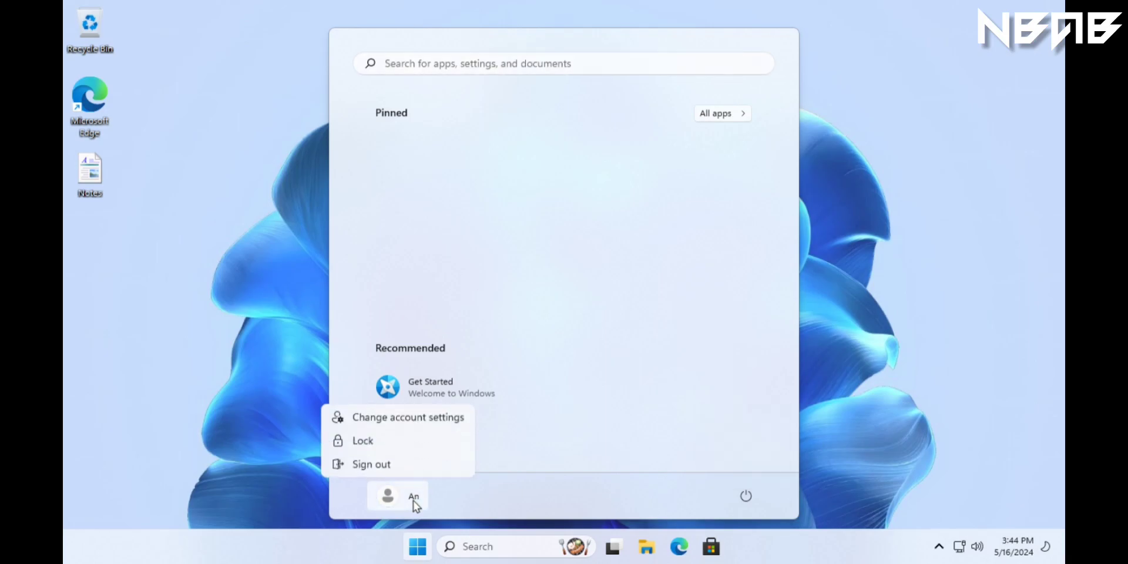
# View the Windows search panel from the taskbar and from the Start menu.
pyautogui.click(477, 548)
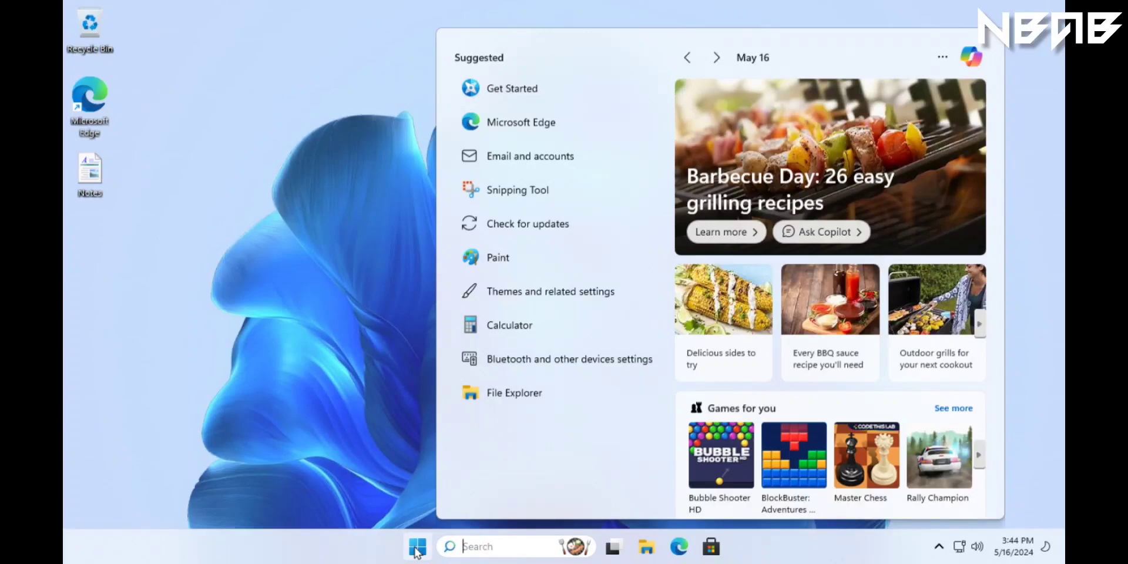
pyautogui.click(416, 549)
pyautogui.click(522, 64)
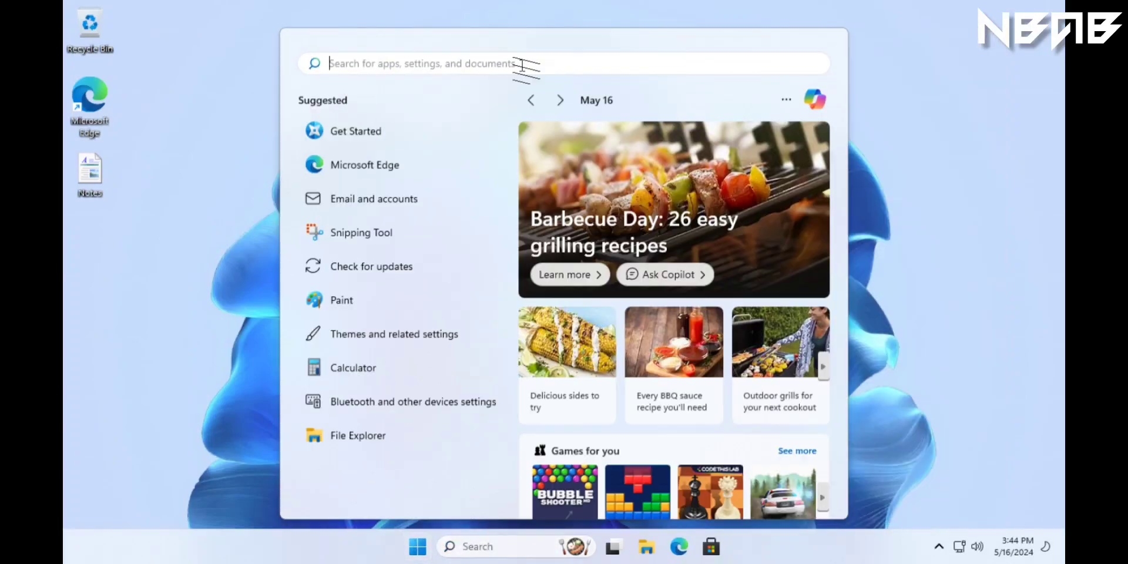
# View the notifications and the expanded calendar, and turn Focus assist off in its settings.
pyautogui.click(994, 338)
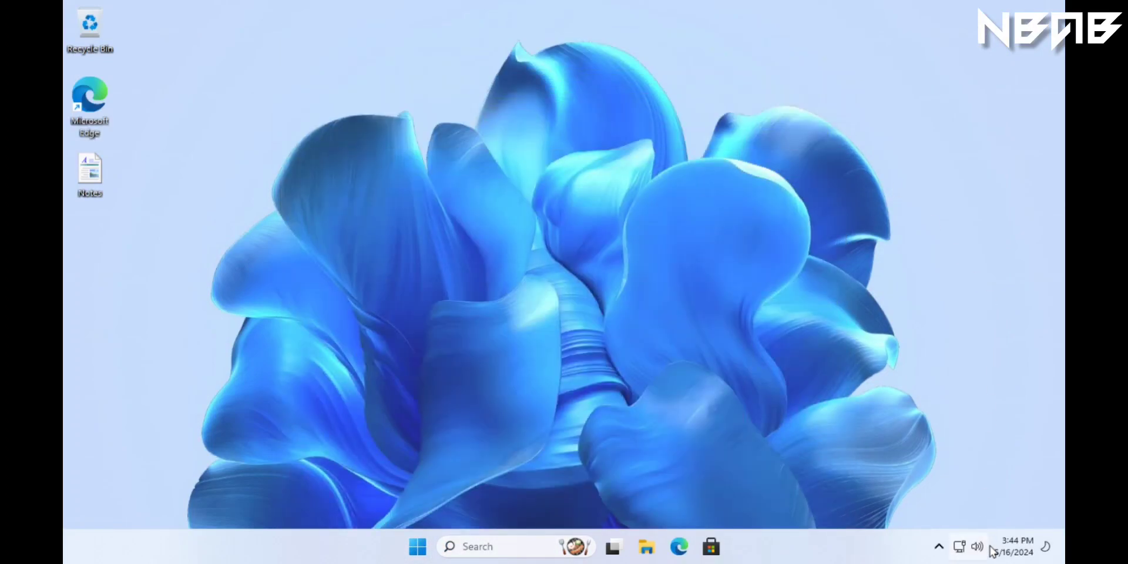
pyautogui.click(1008, 546)
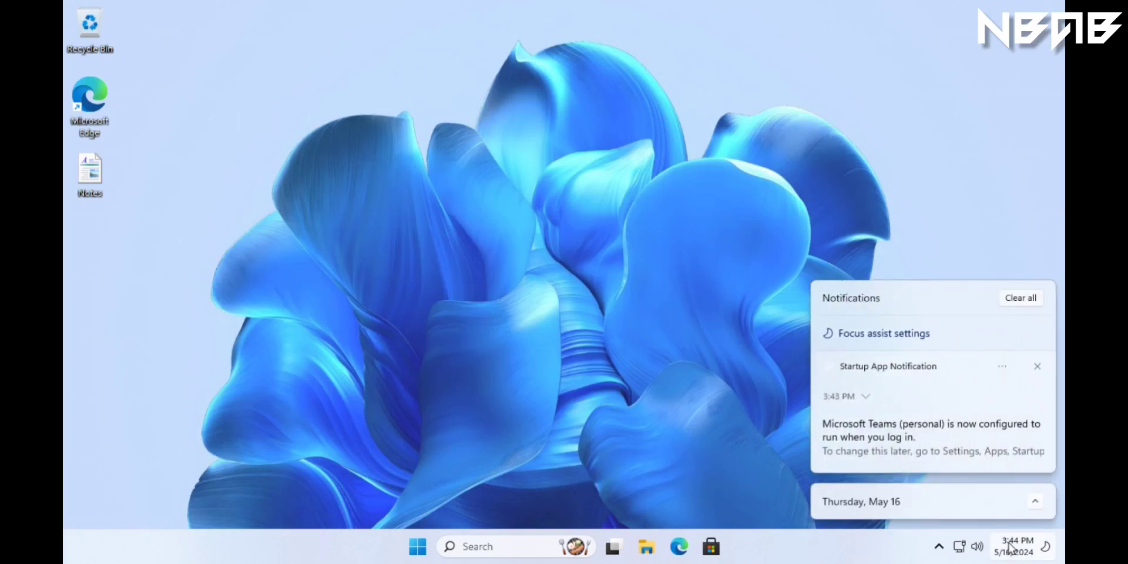
pyautogui.click(1036, 502)
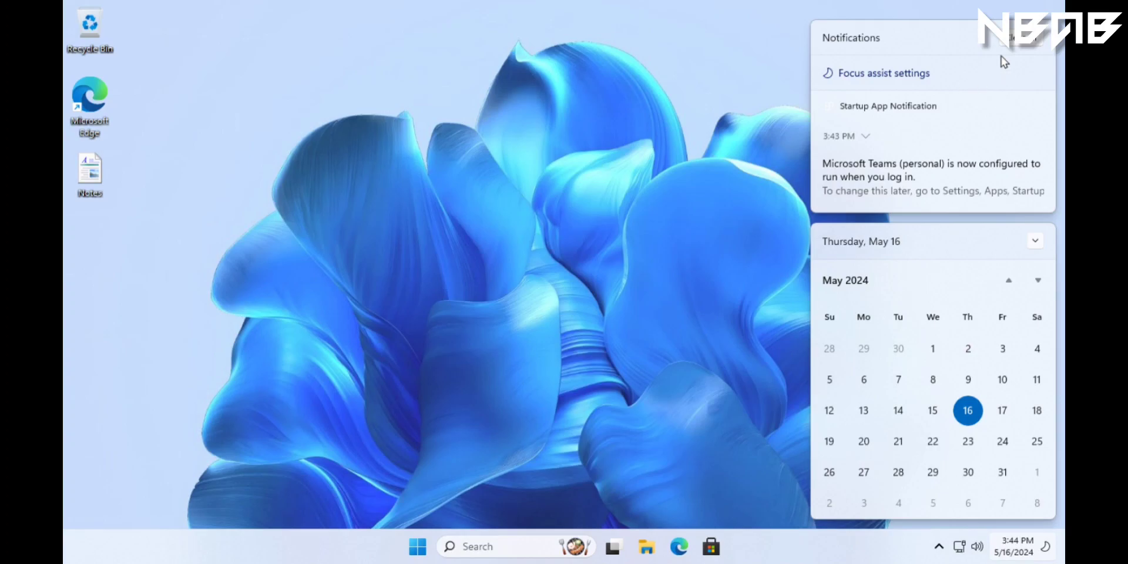
pyautogui.click(925, 75)
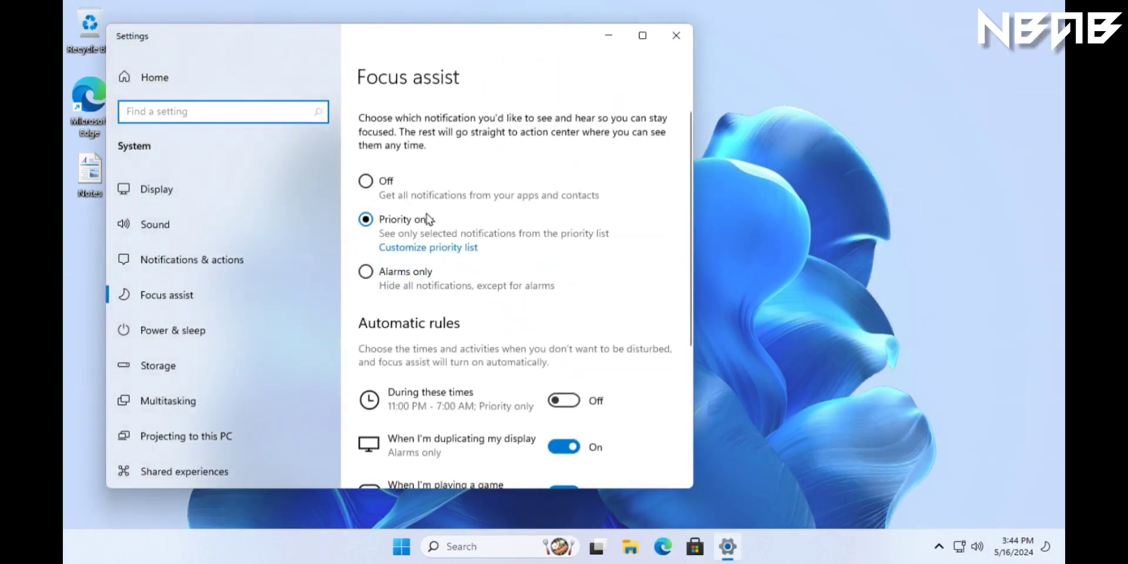
pyautogui.click(367, 181)
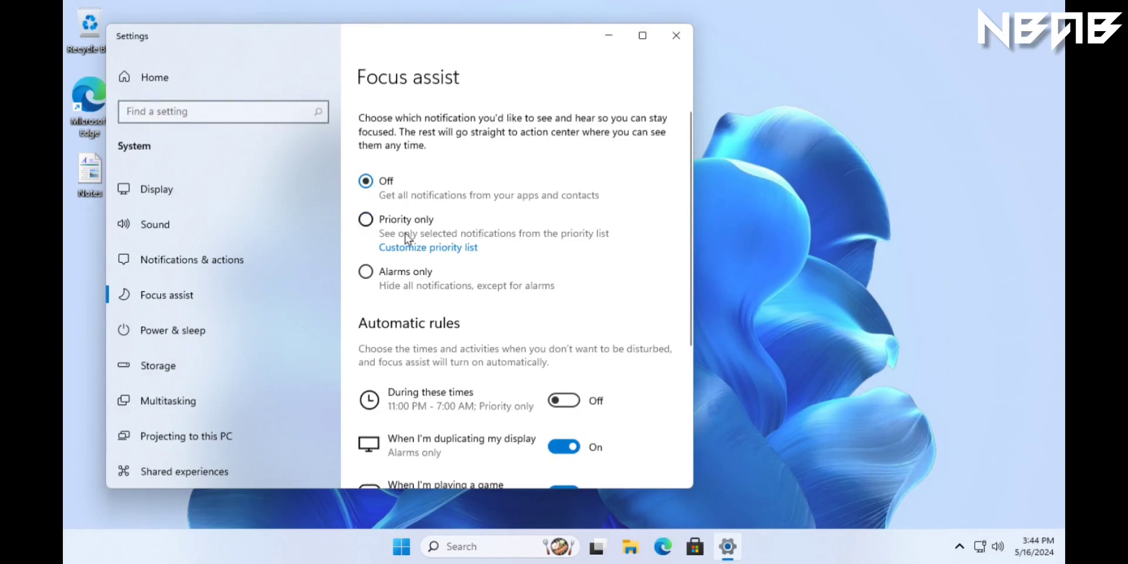
# Look through the Background, Colors, Themes and Device usage pages of the Personalization settings in a maximized window, and close Settings.
pyautogui.click(159, 79)
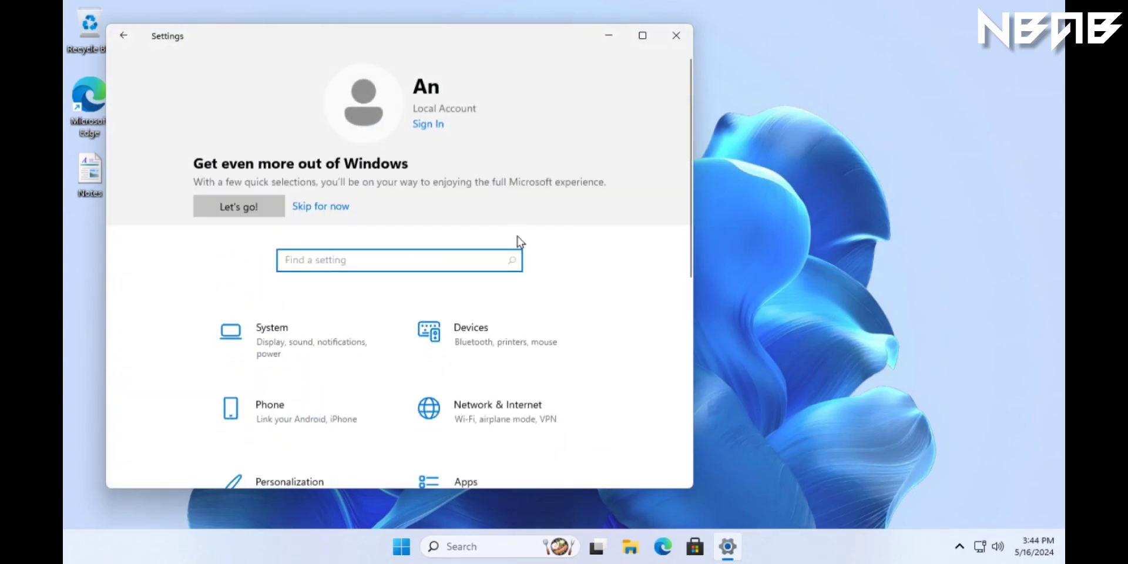
pyautogui.click(642, 36)
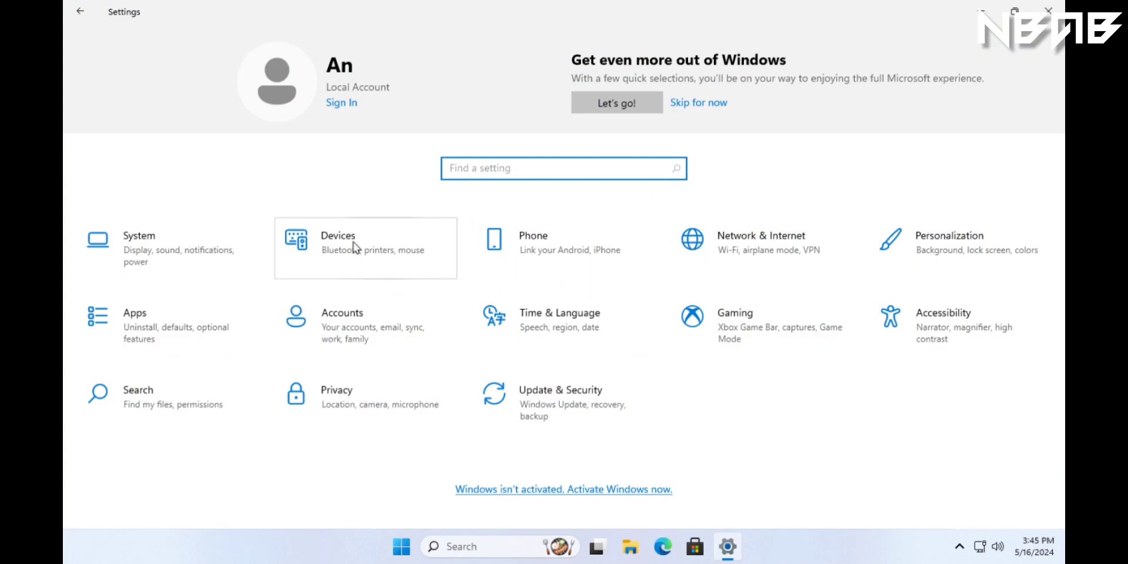
pyautogui.click(1035, 268)
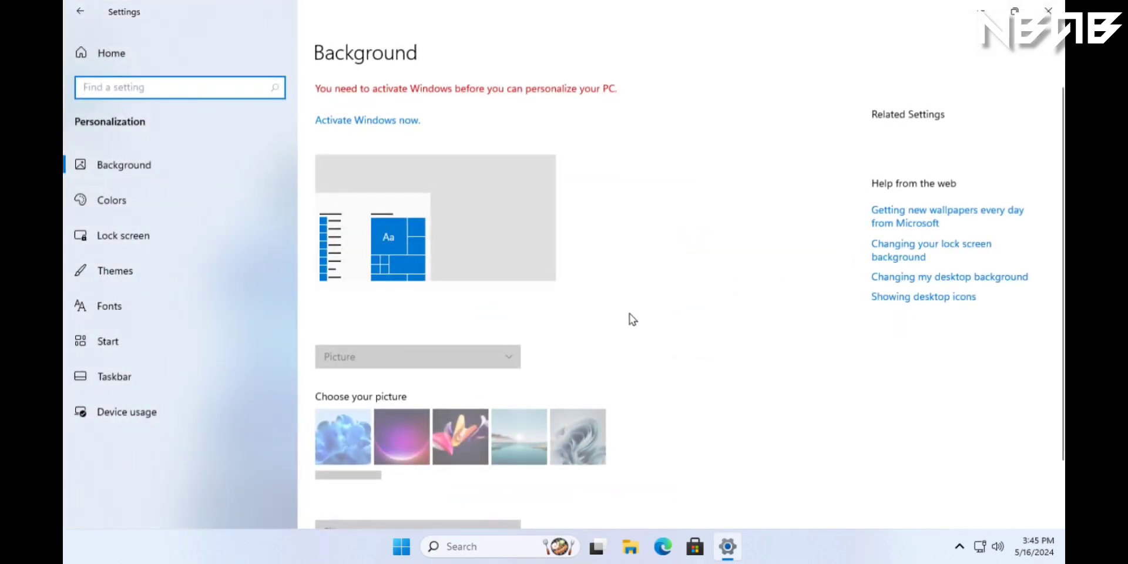
pyautogui.scroll(-2, 655, 290)
pyautogui.click(200, 209)
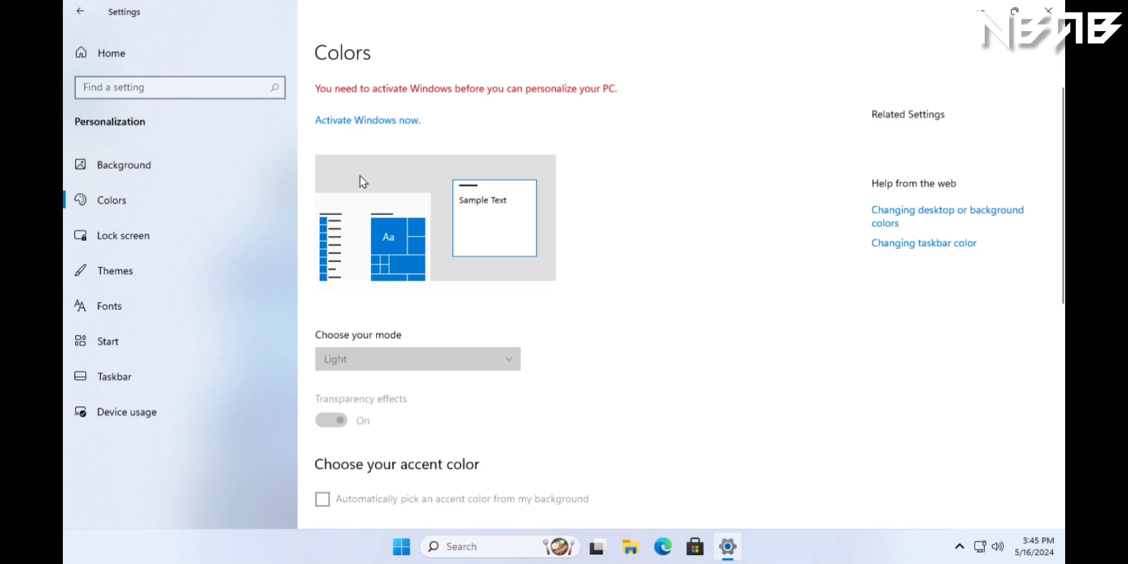
pyautogui.scroll(-10, 360, 178)
pyautogui.scroll(-3, 360, 179)
pyautogui.click(214, 272)
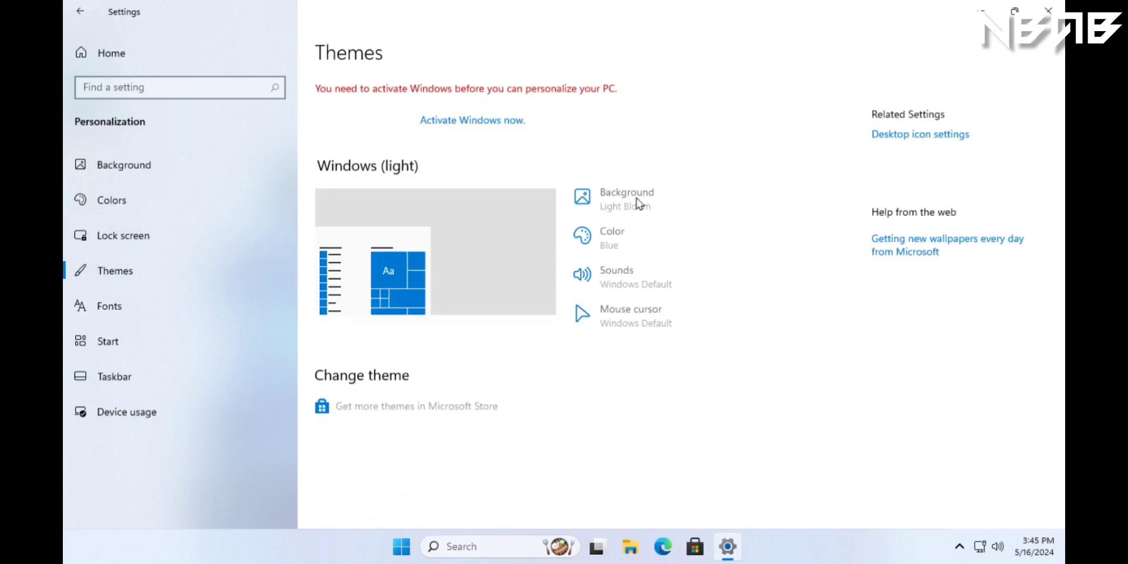
pyautogui.click(141, 411)
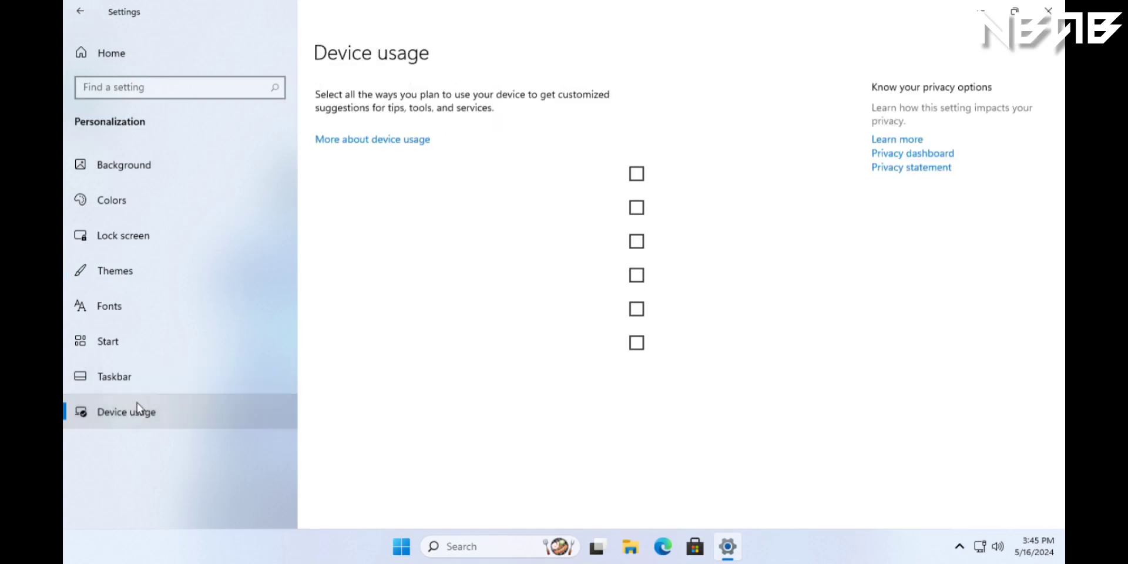
pyautogui.click(1047, 11)
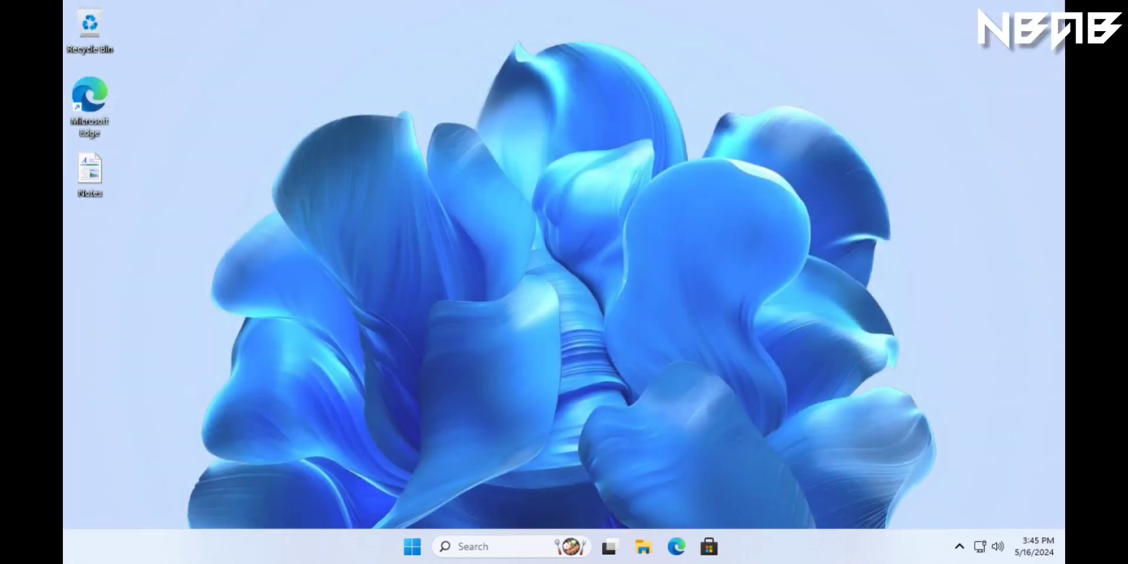
# Open File Explorer and check Task View with and without the open window.
pyautogui.click(624, 549)
pyautogui.click(626, 547)
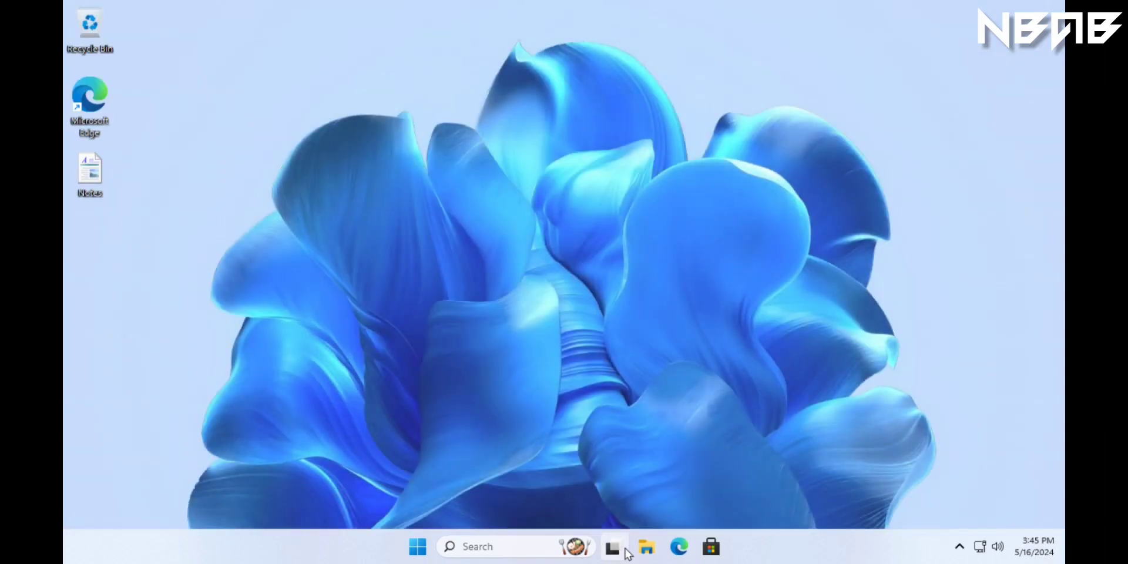
pyautogui.click(644, 548)
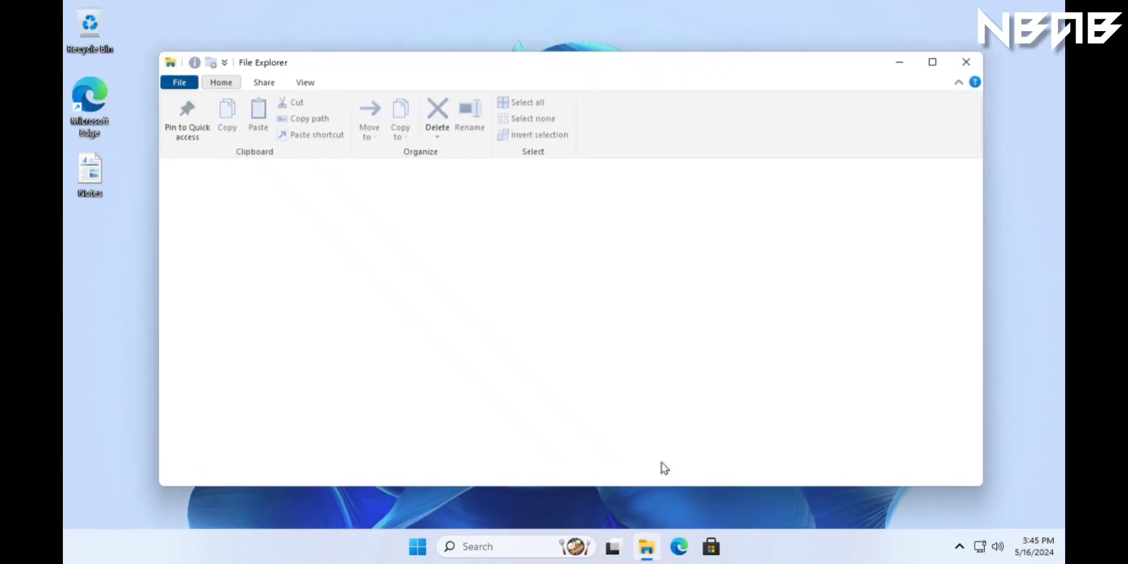
pyautogui.click(621, 549)
pyautogui.click(624, 549)
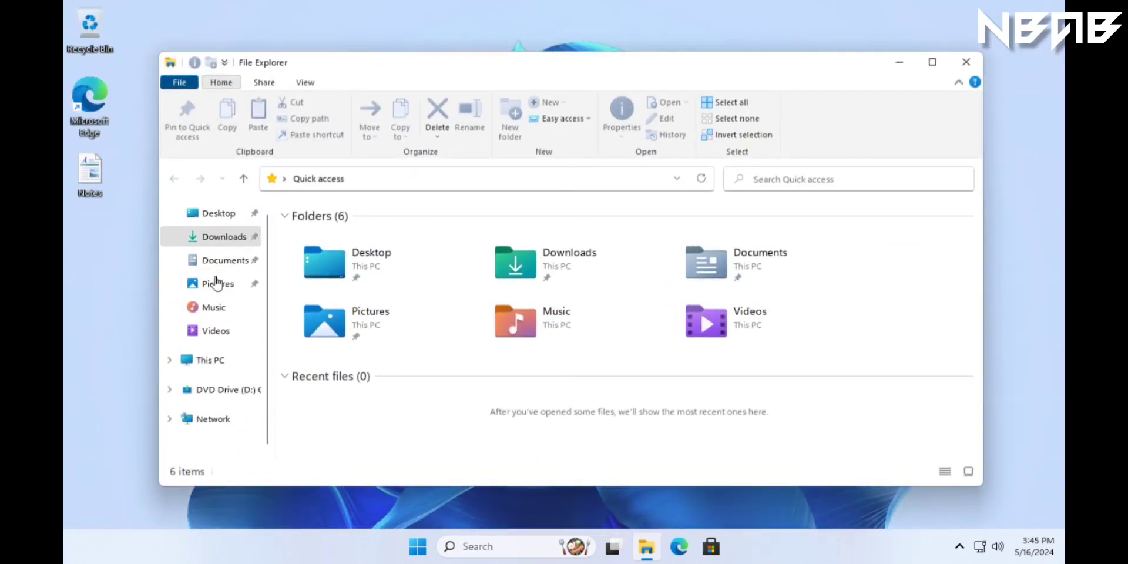
# Examine the DVD drive's contents and its drive tools, and return to This PC.
pyautogui.click(203, 361)
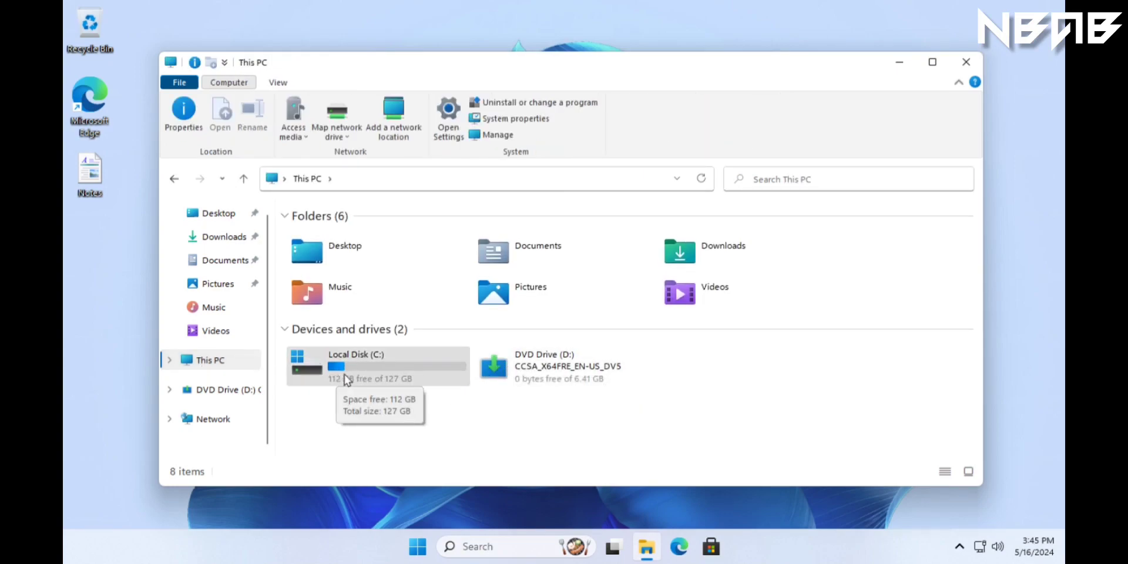
pyautogui.doubleClick(546, 365)
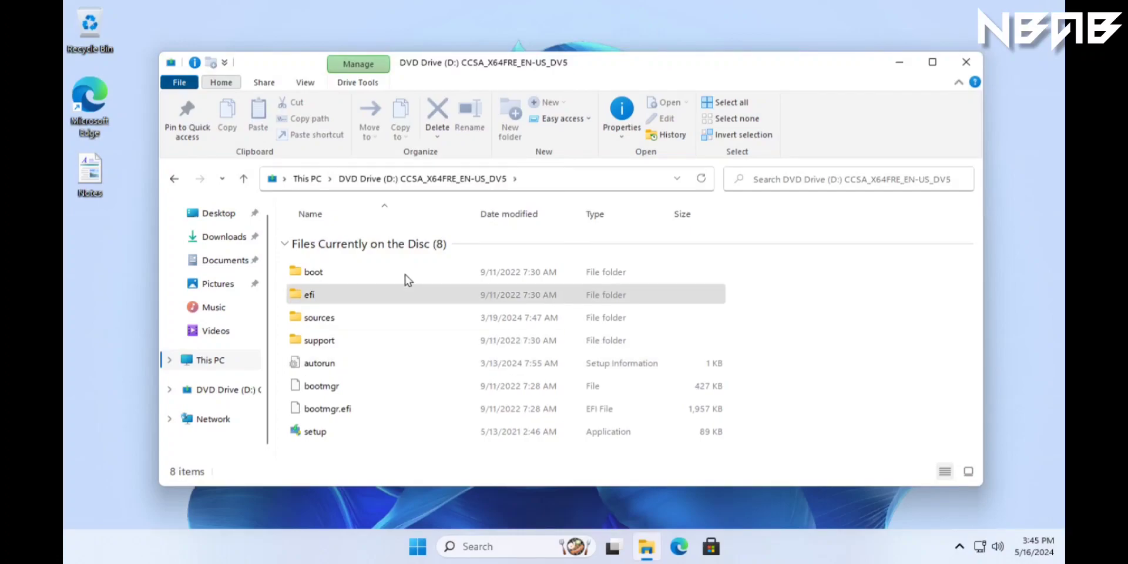
pyautogui.click(360, 66)
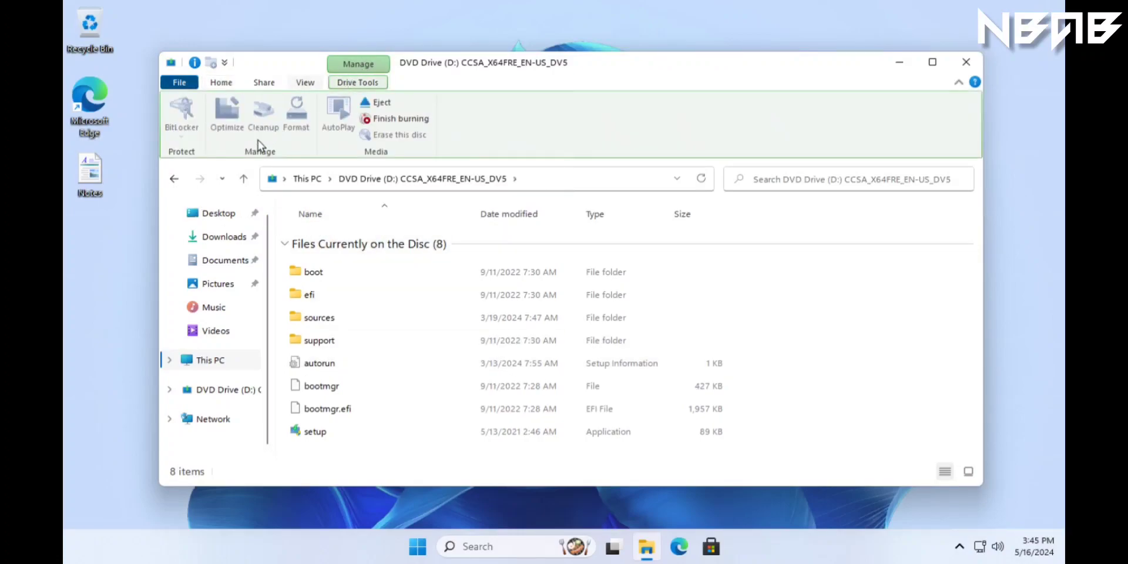
pyautogui.click(174, 179)
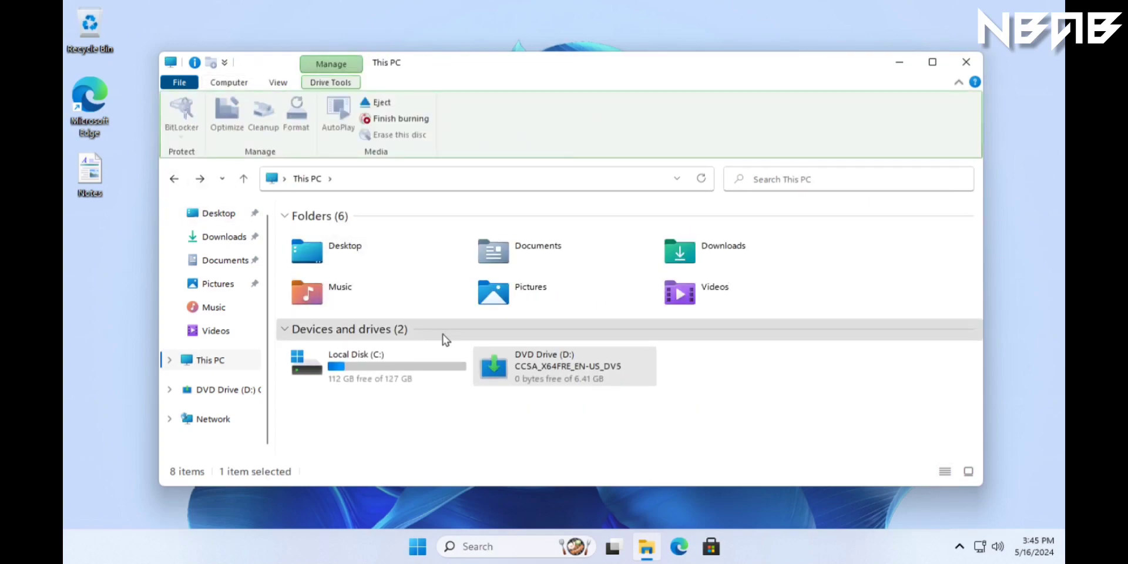
# View the File menu's options and the Computer commands available for This PC.
pyautogui.click(183, 83)
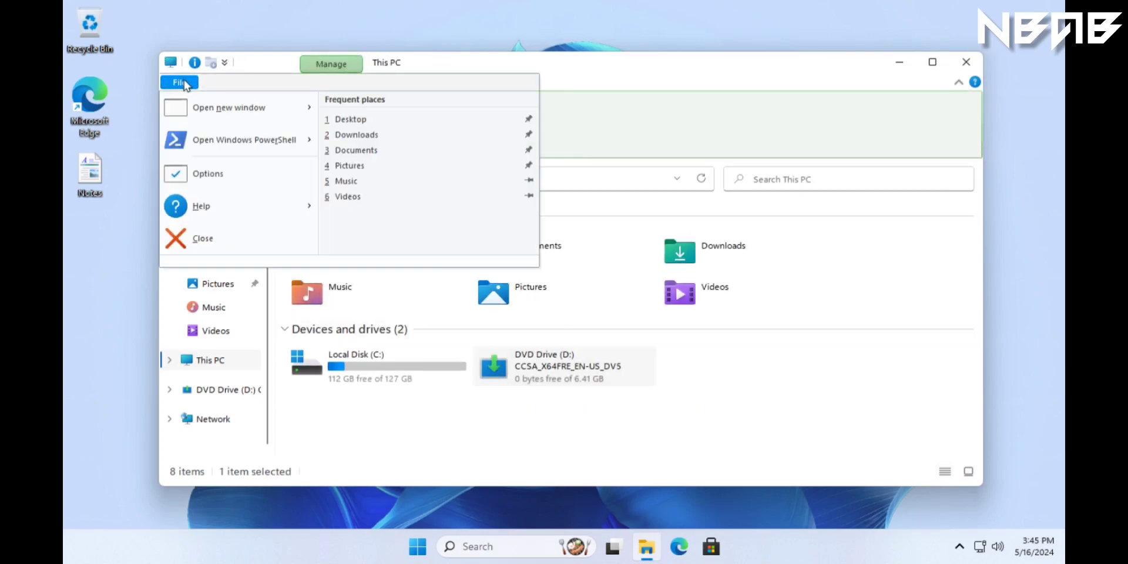
pyautogui.click(586, 55)
pyautogui.click(228, 82)
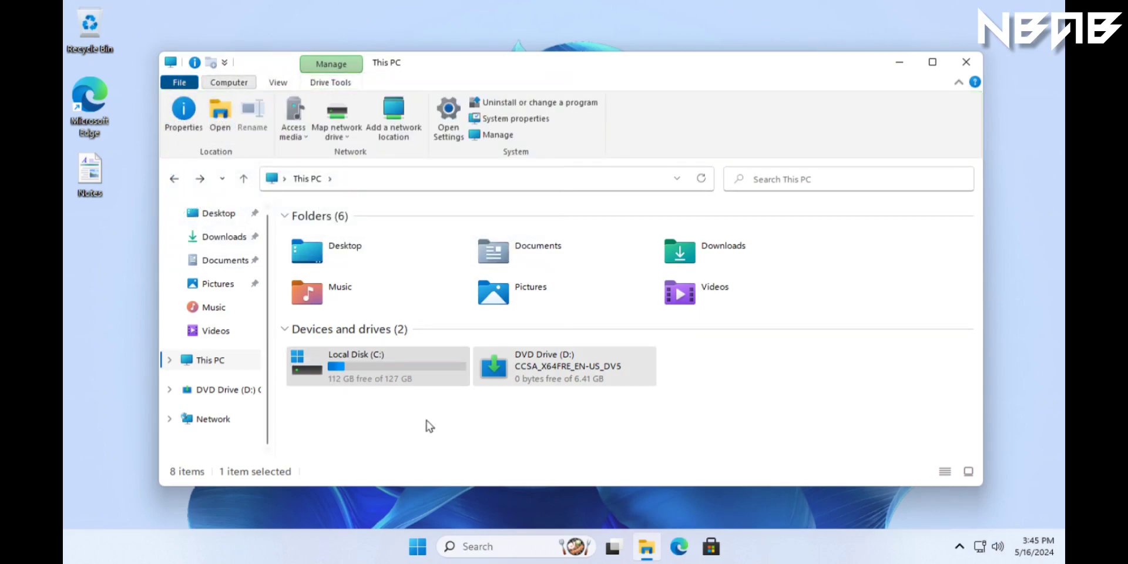
# Look through the Tools, Hardware, Sharing, Security, Previous Versions and Quota properties of Local Disk (C:), and minimize File Explorer.
pyautogui.click(380, 382)
pyautogui.rightClick(381, 382)
pyautogui.click(418, 362)
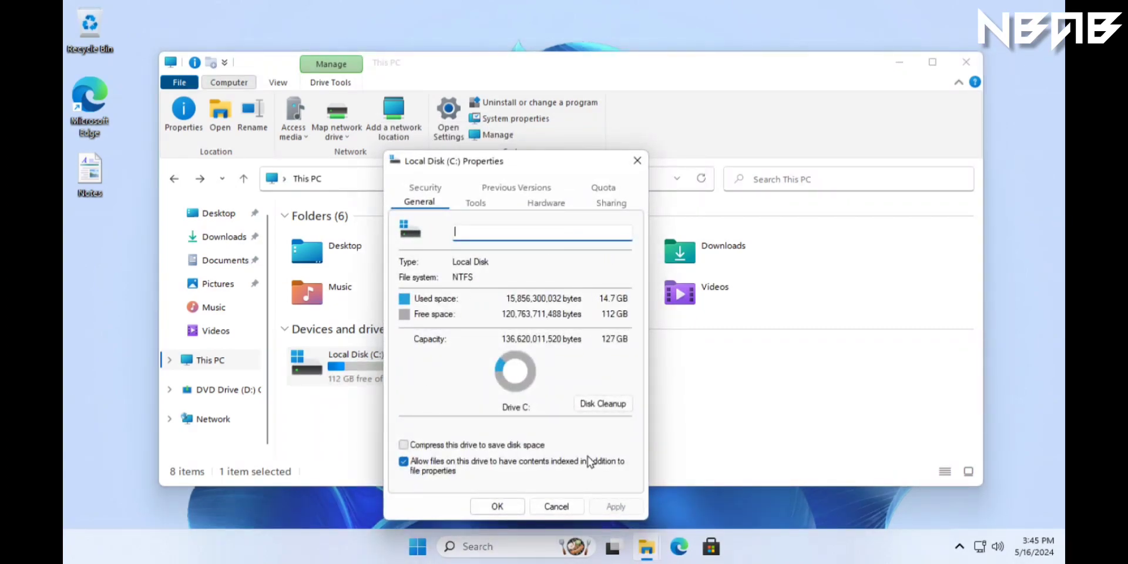
pyautogui.click(476, 202)
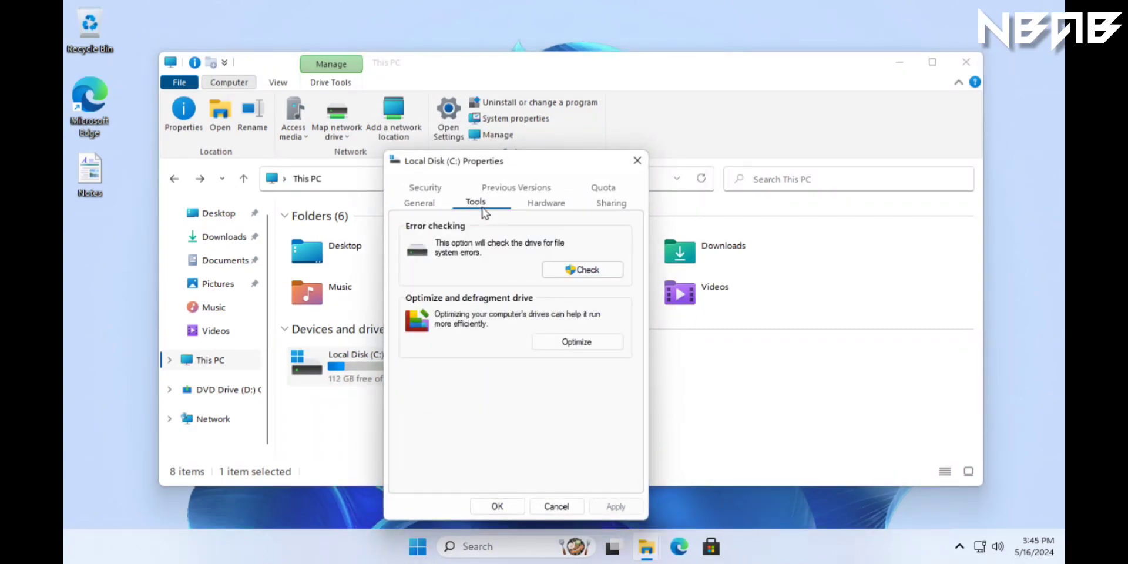
pyautogui.click(544, 203)
pyautogui.click(590, 203)
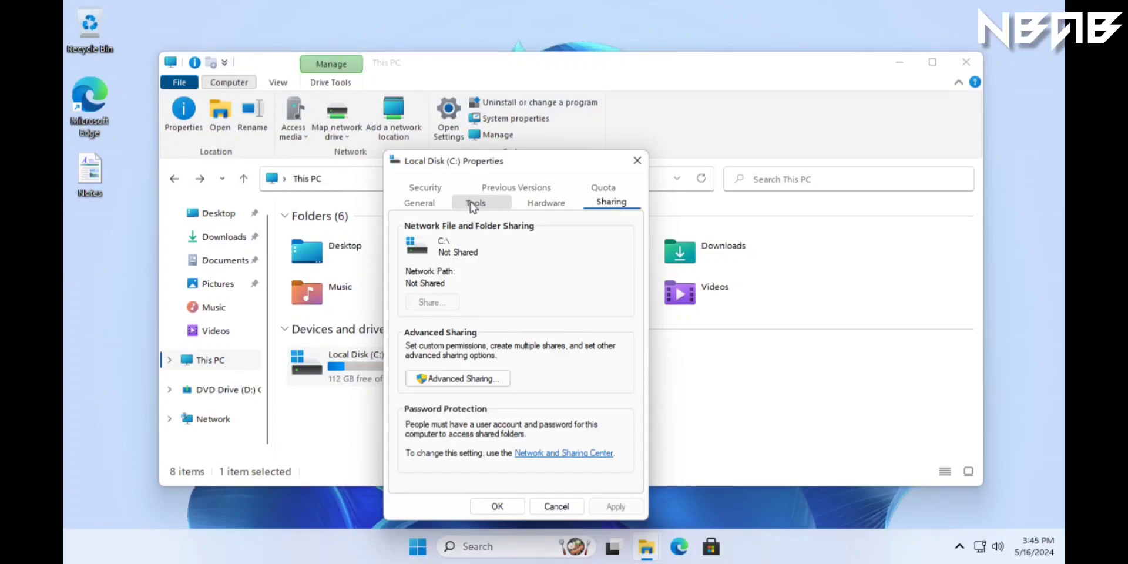
pyautogui.click(425, 188)
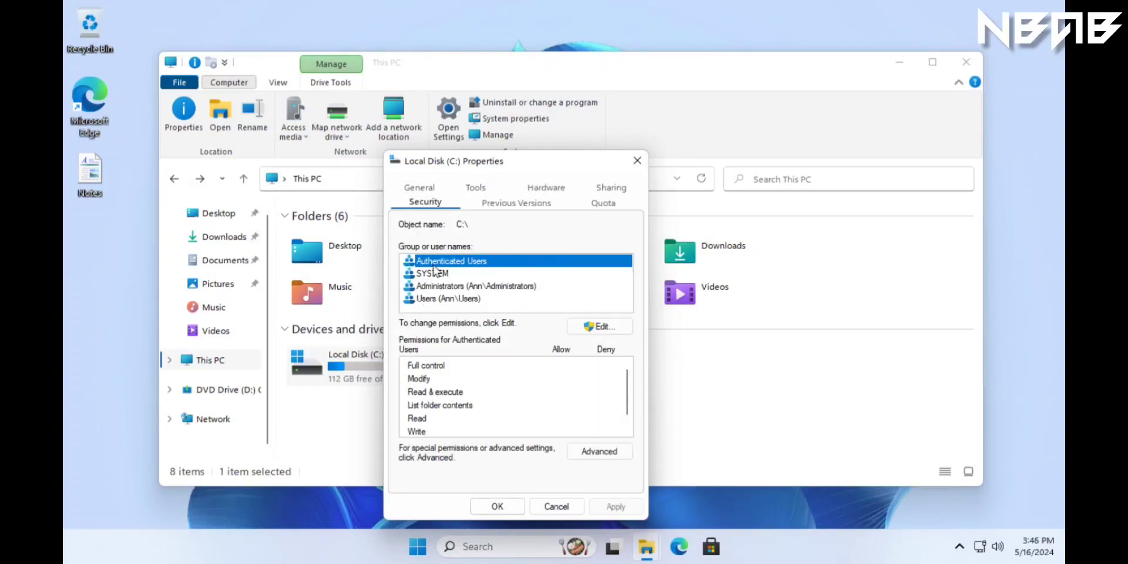
pyautogui.click(509, 207)
pyautogui.click(596, 212)
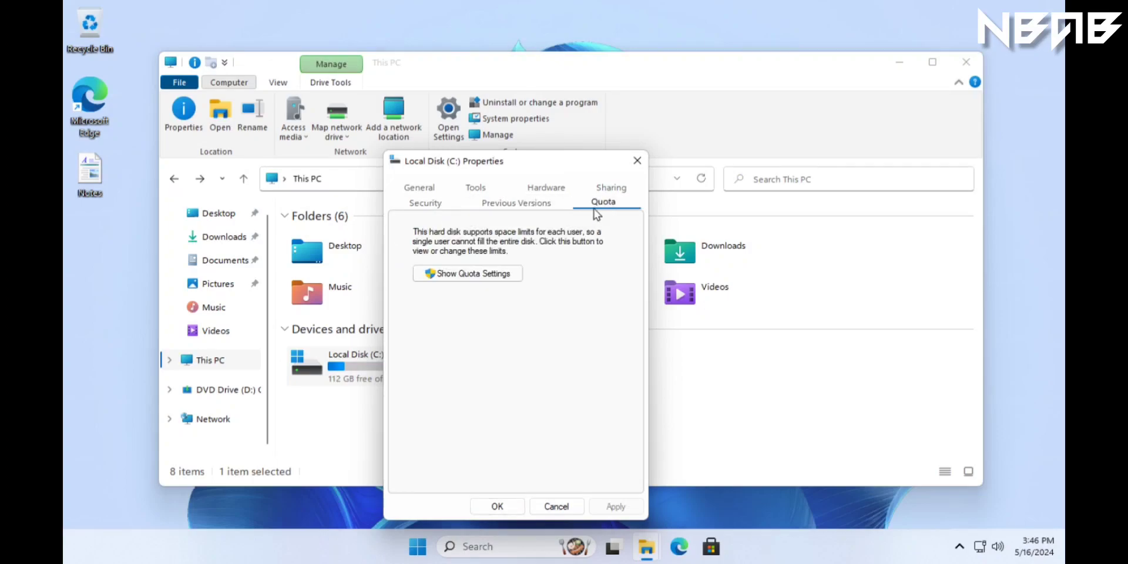
pyautogui.click(495, 505)
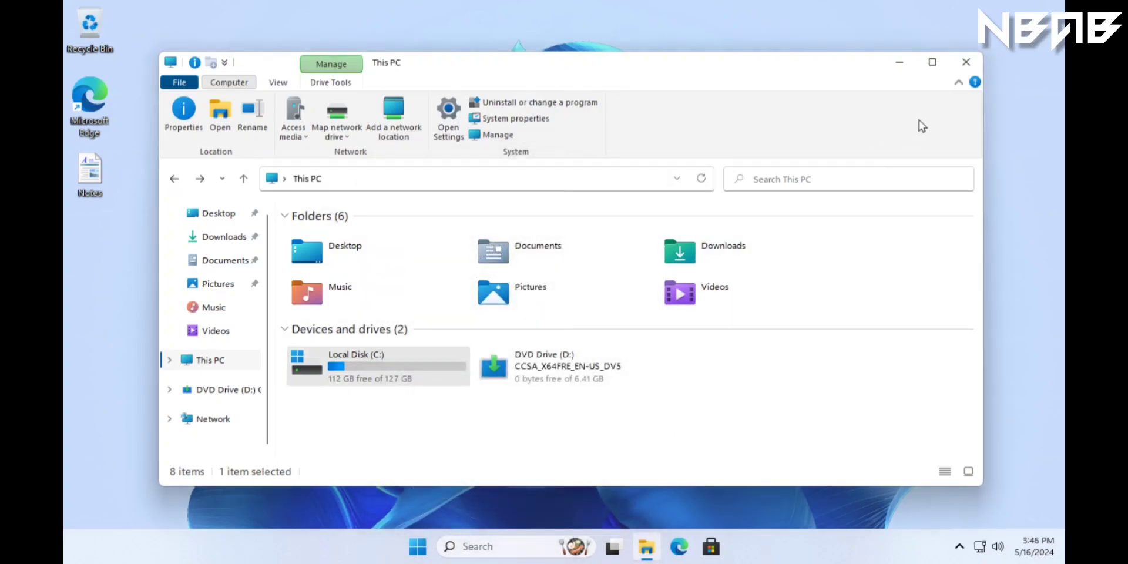
pyautogui.click(899, 61)
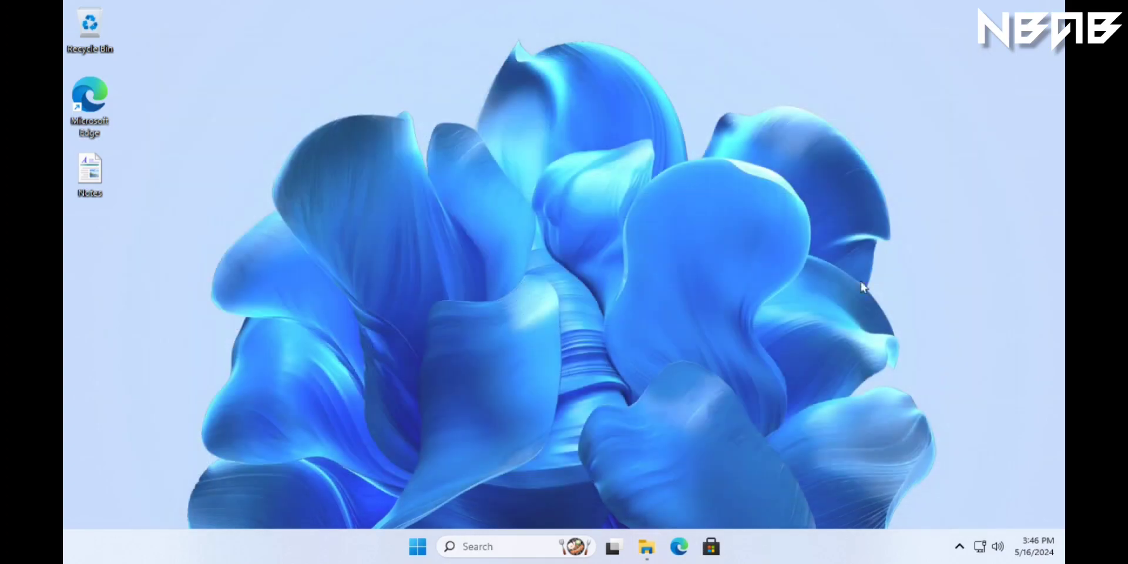
# Open the recommended Get Started app from the Start menu, view its welcome page and close it.
pyautogui.click(418, 552)
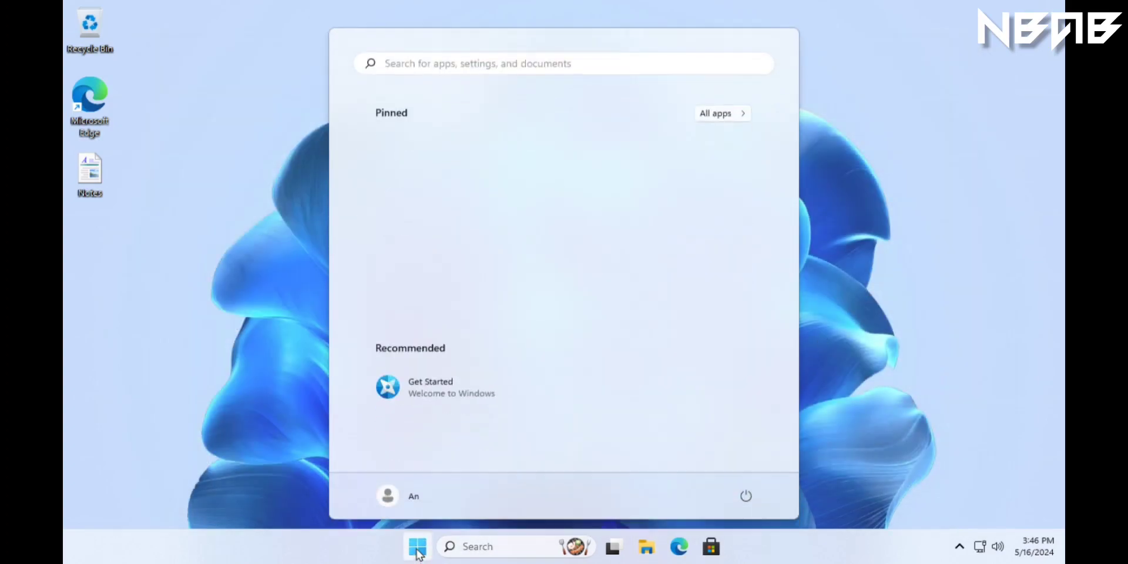
pyautogui.click(479, 405)
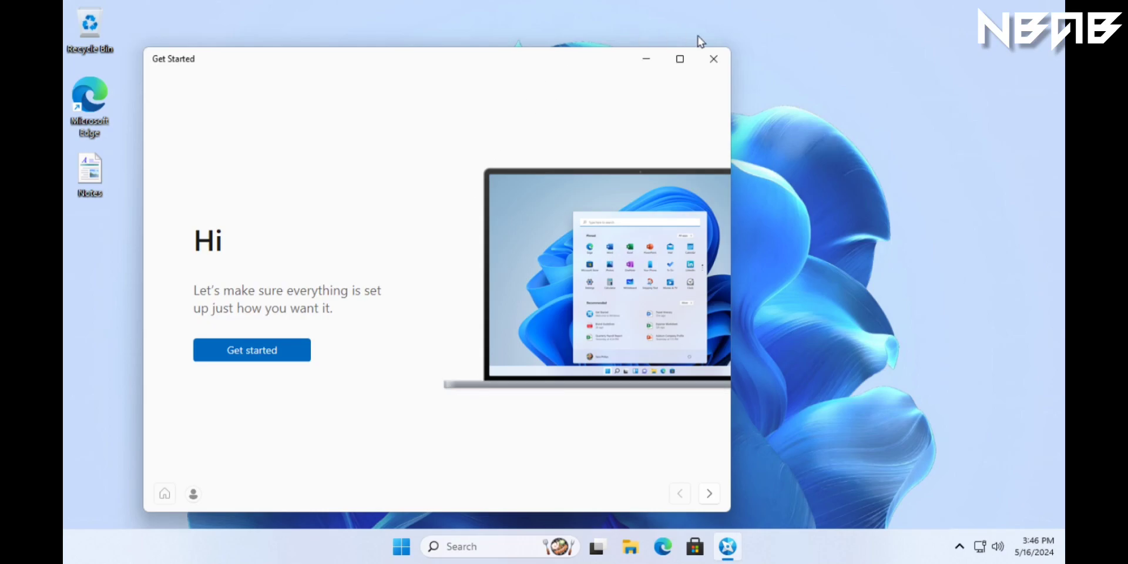
pyautogui.click(715, 61)
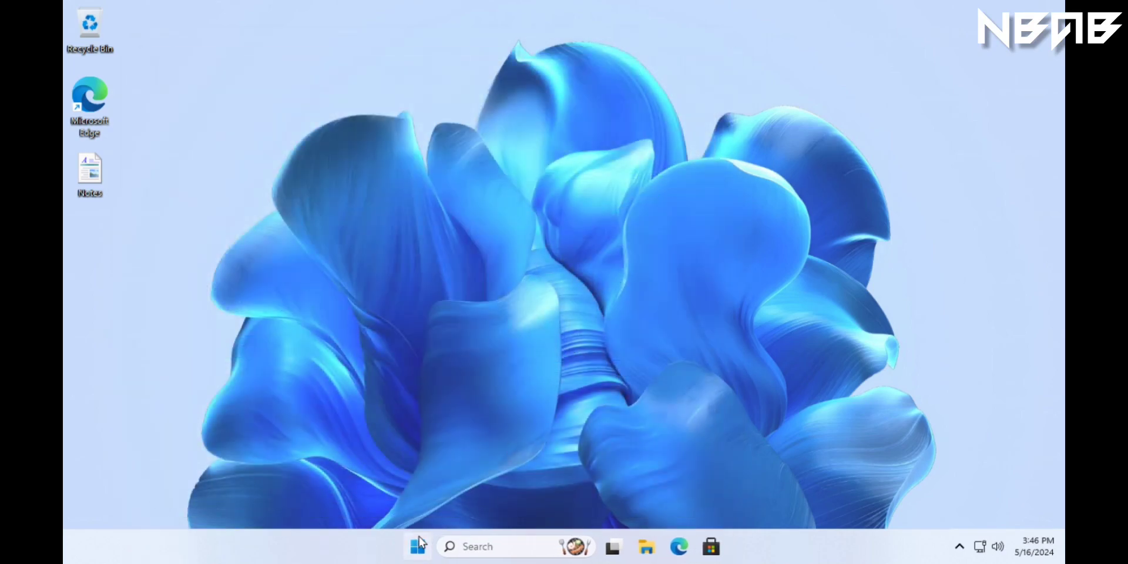
# Open Calculator from the full app list and look through its available calculator and converter modes.
pyautogui.click(418, 545)
pyautogui.click(722, 118)
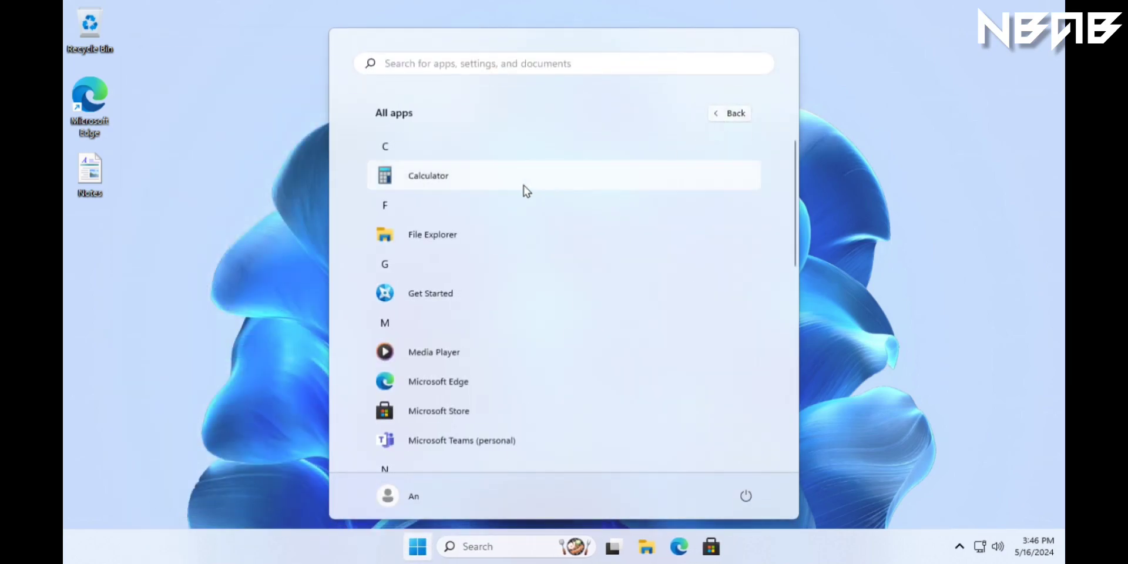
pyautogui.click(450, 183)
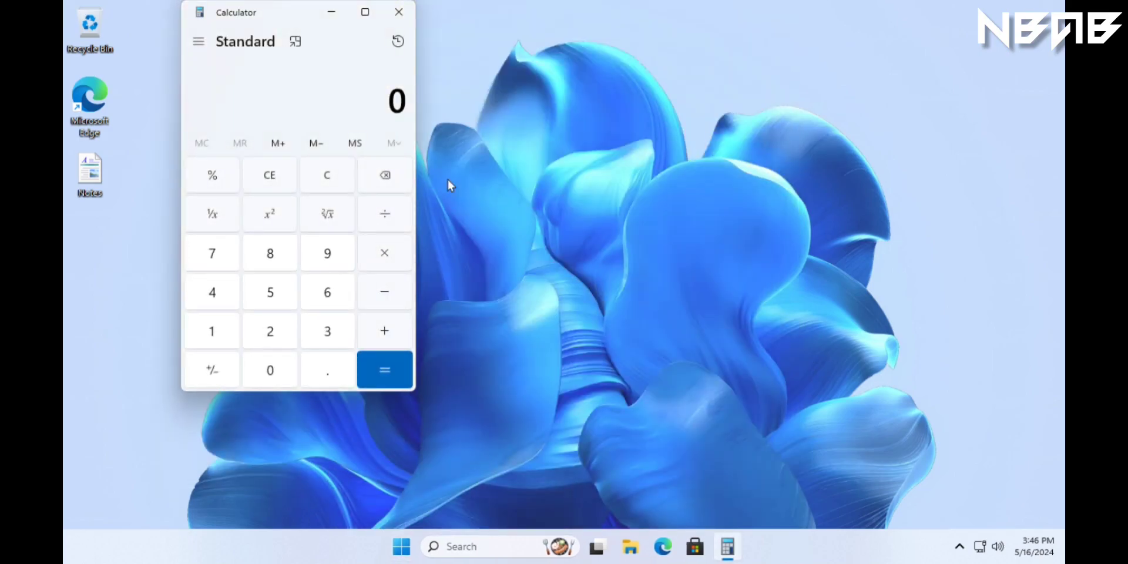
pyautogui.click(199, 42)
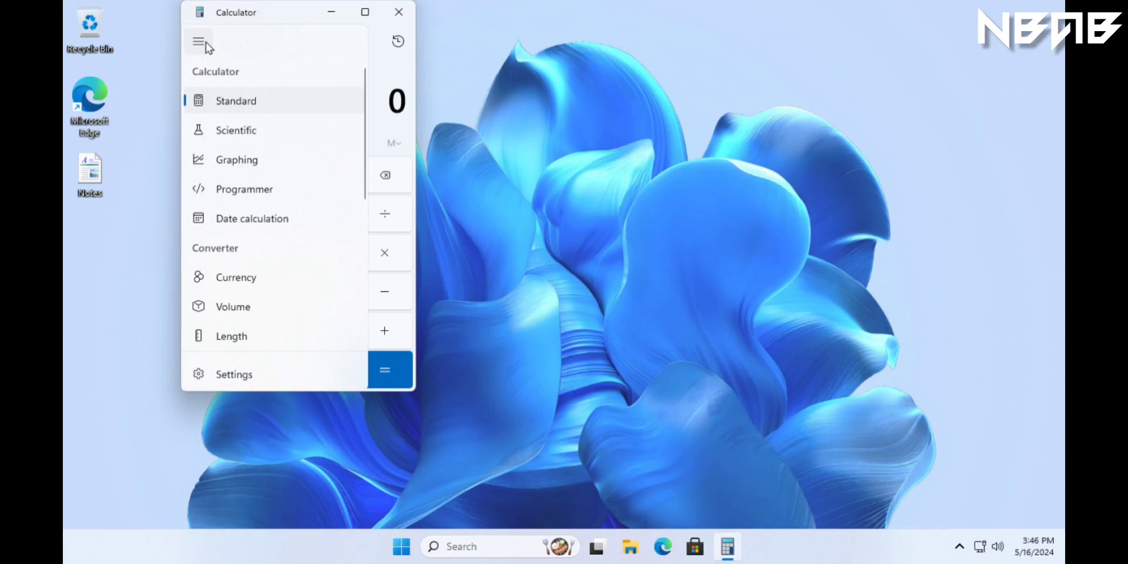
pyautogui.scroll(-6, 252, 191)
pyautogui.scroll(6, 252, 188)
pyautogui.click(205, 43)
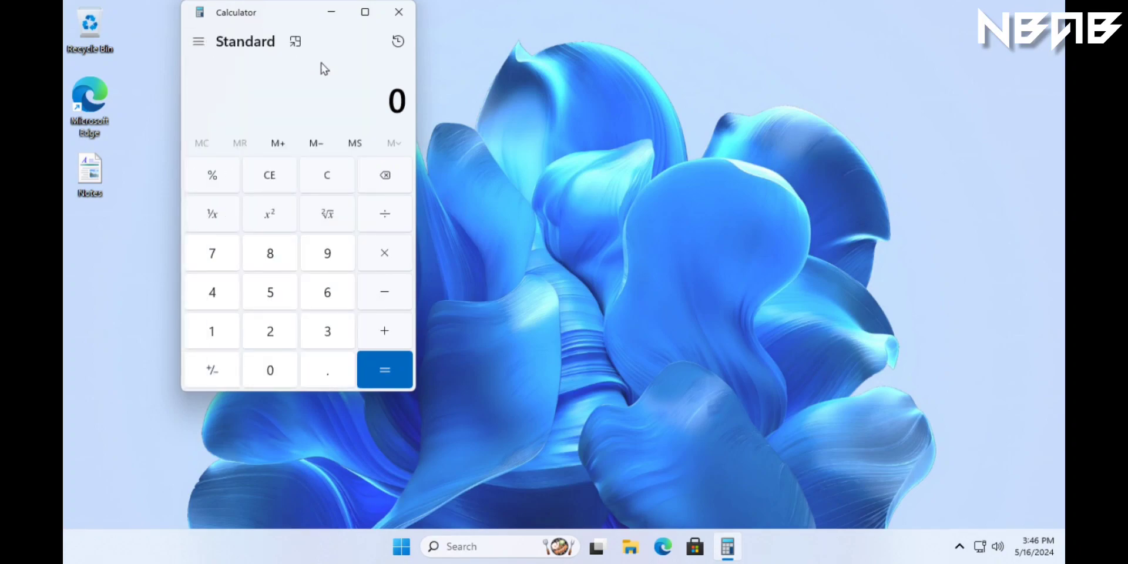
# Close Calculator and open Media Player from the full app list.
pyautogui.click(399, 12)
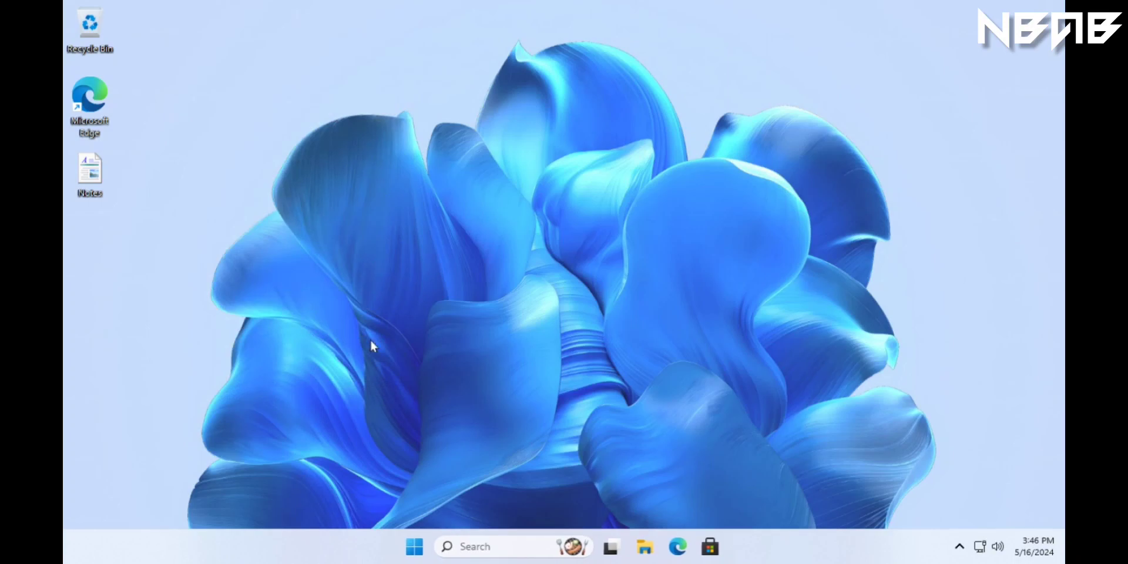
pyautogui.click(417, 547)
pyautogui.click(741, 117)
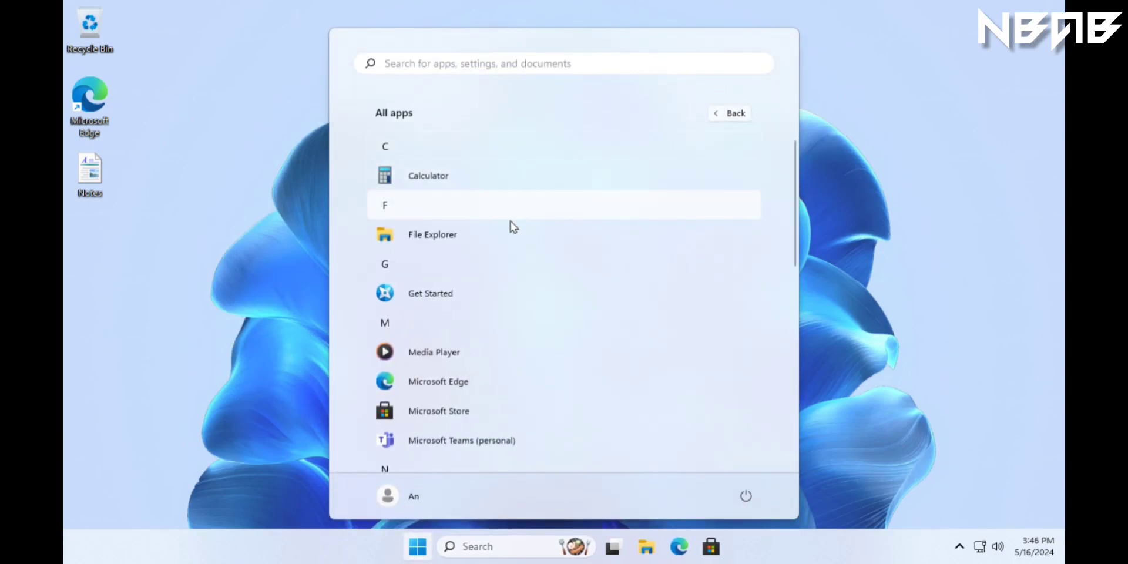
pyautogui.click(438, 303)
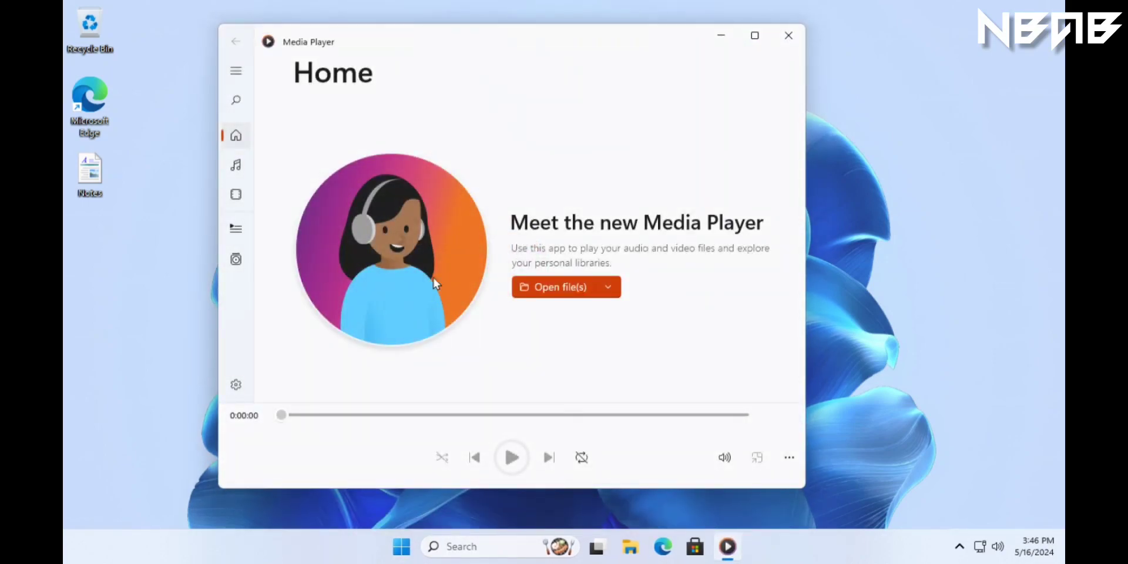
# View Media Player's Music, Video and Home pages, and close the app.
pyautogui.click(237, 166)
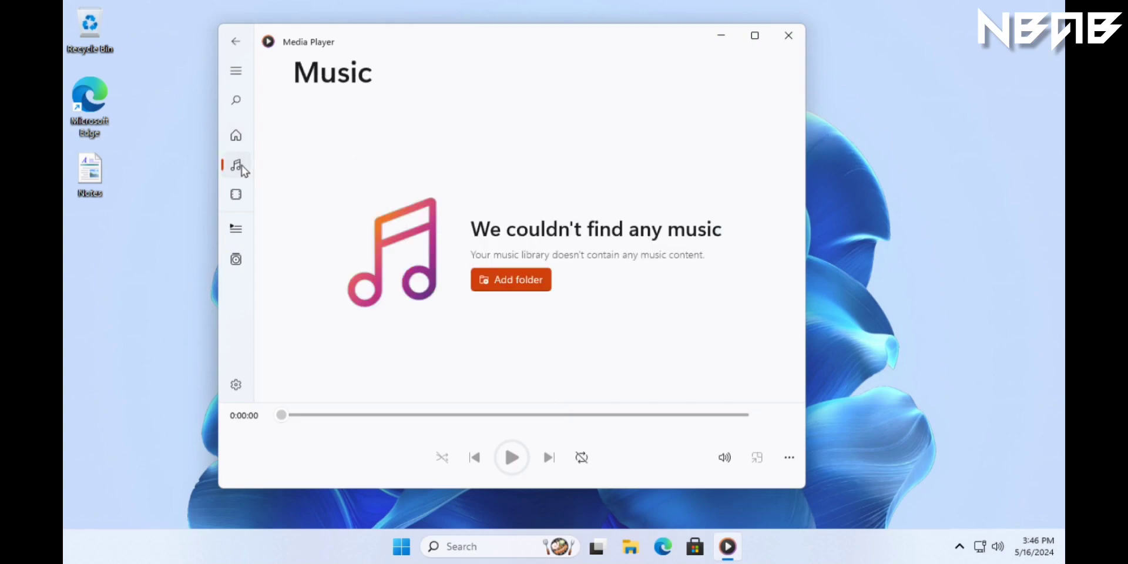
pyautogui.click(236, 195)
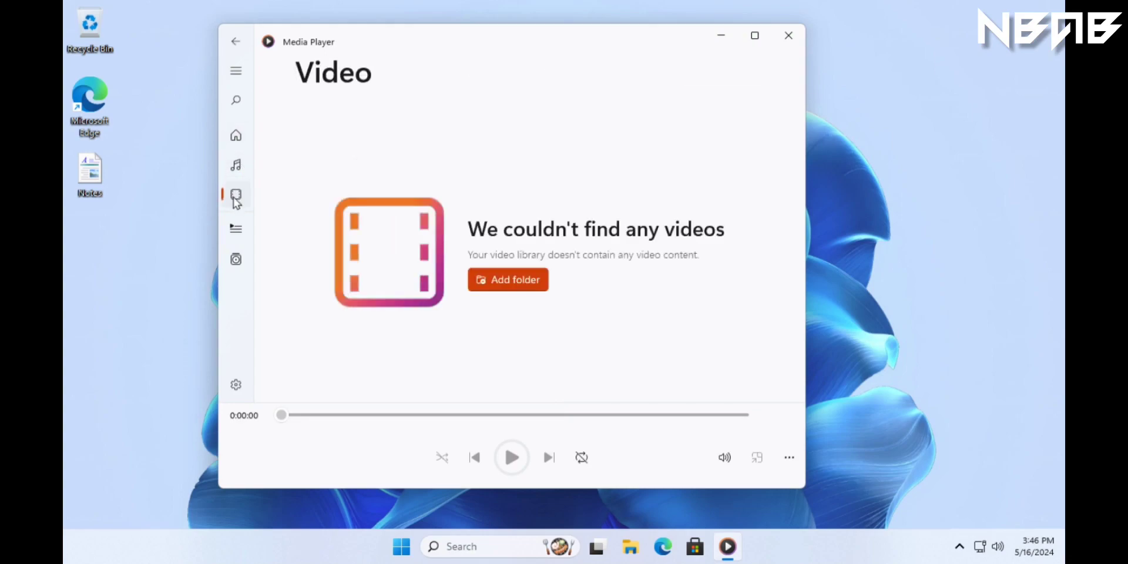
pyautogui.click(236, 137)
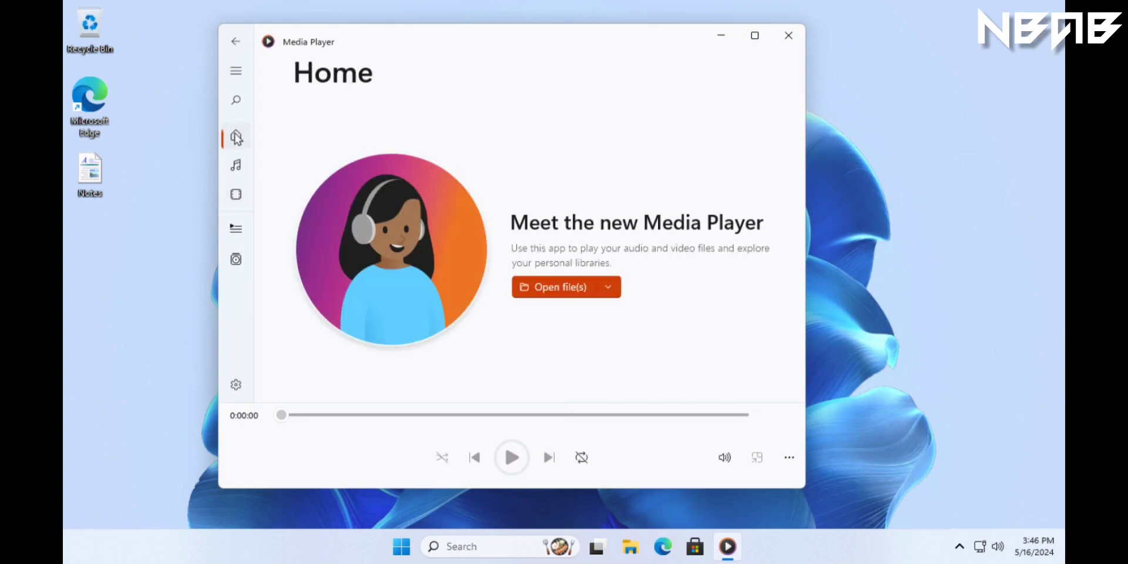
pyautogui.click(789, 35)
# Open Microsoft Store from the full app list.
pyautogui.press('super')
pyautogui.click(717, 115)
pyautogui.scroll(-3, 561, 255)
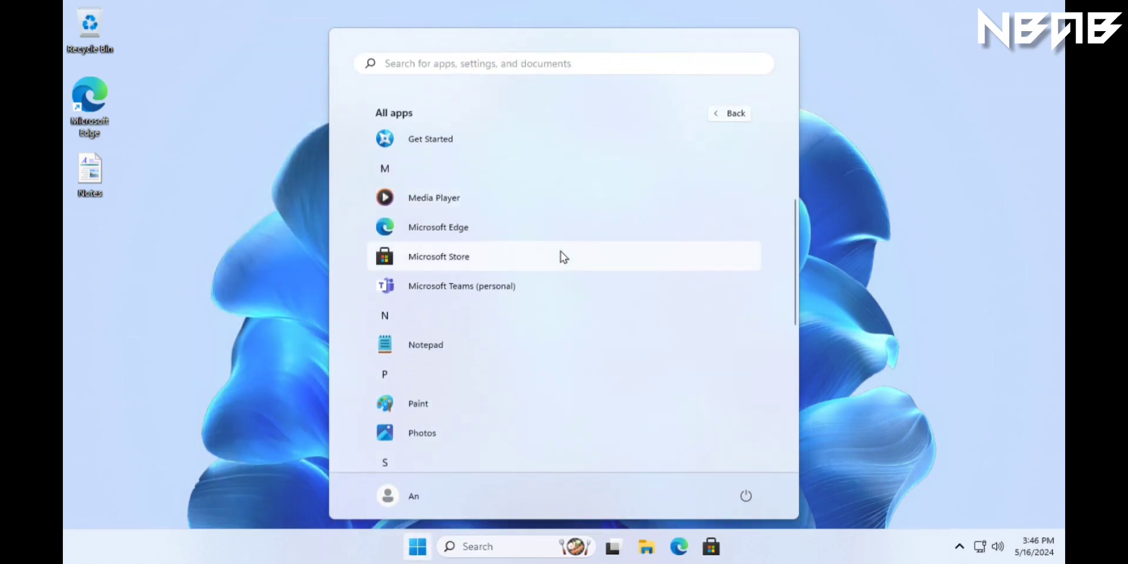
pyautogui.click(454, 256)
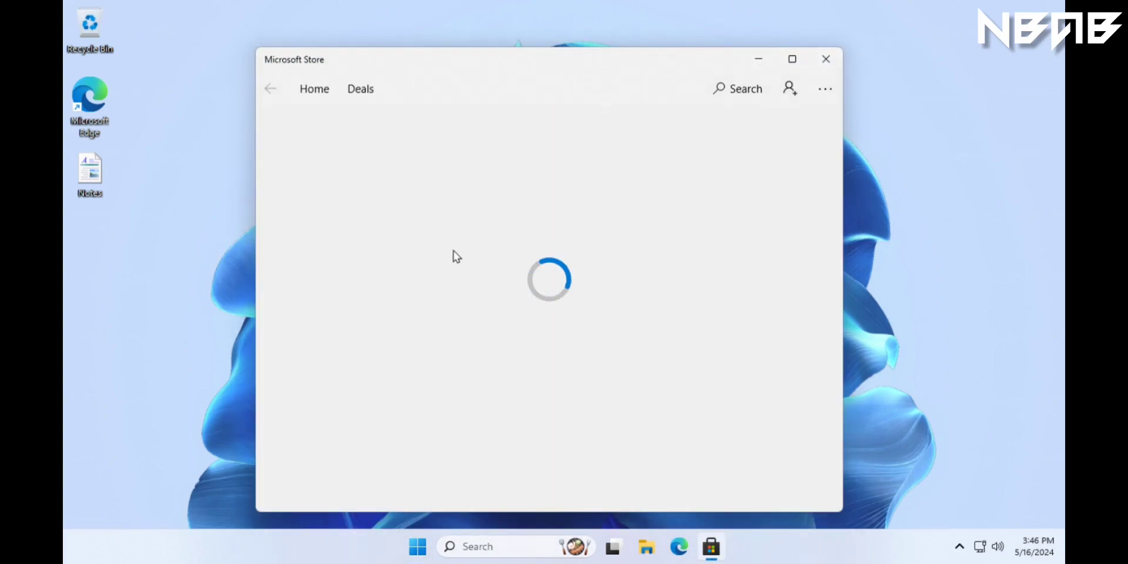
# Check for app updates on the Store's Downloads and updates page, and minimize the Store.
pyautogui.click(825, 99)
pyautogui.click(787, 118)
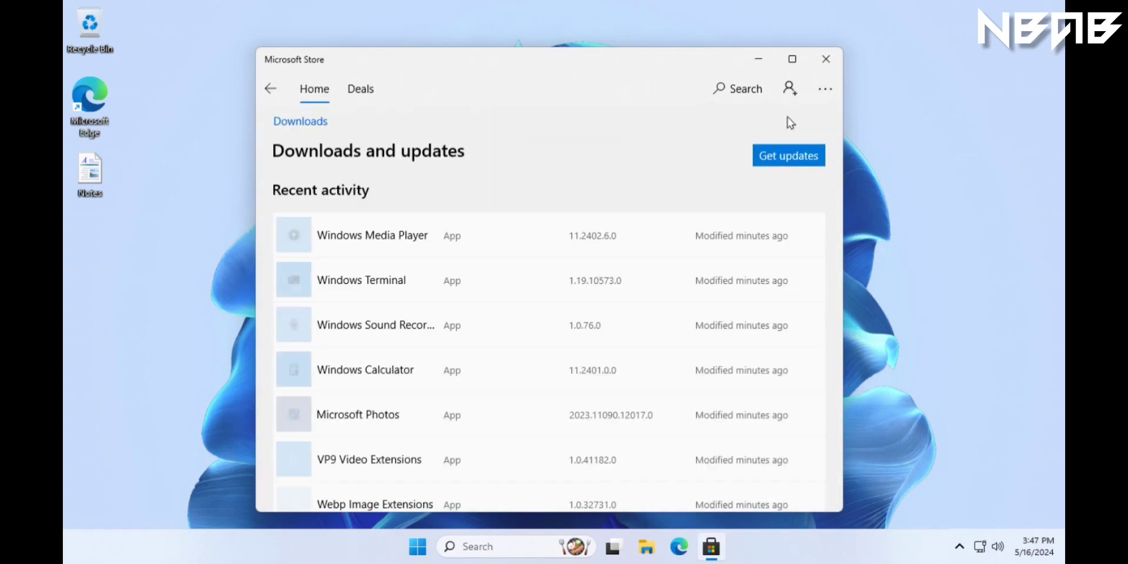
pyautogui.click(787, 156)
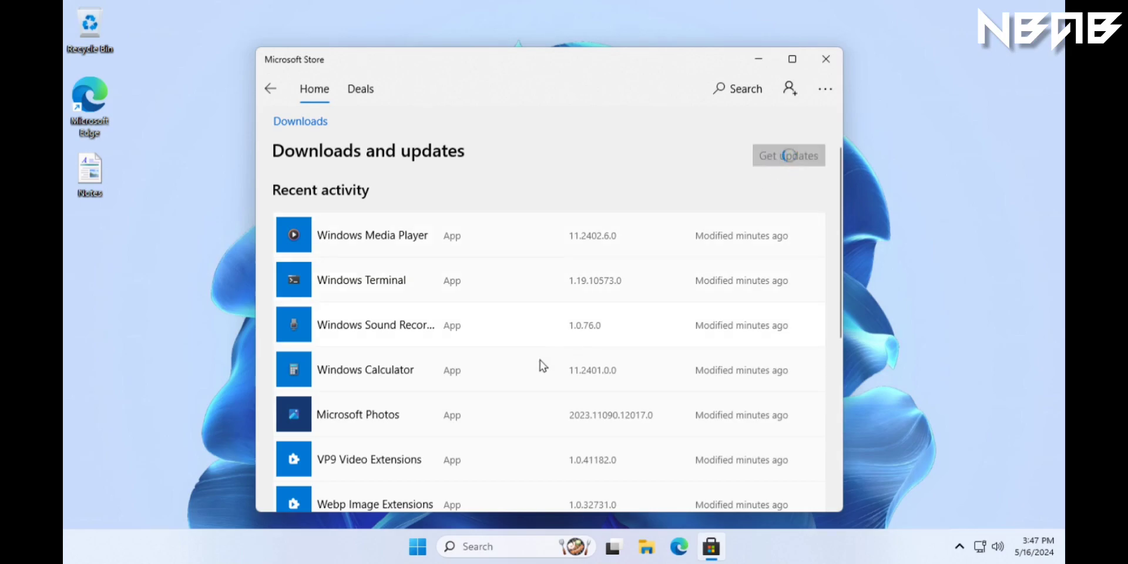
pyautogui.click(761, 59)
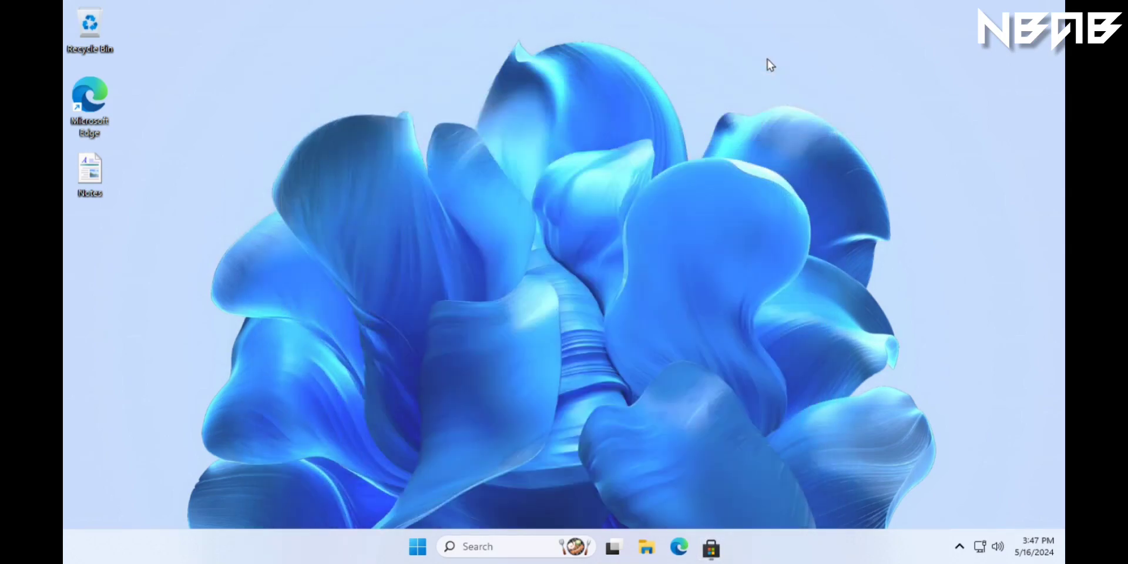
# Open Microsoft Teams (personal) from the full app list, view its welcome page and close it.
pyautogui.click(416, 549)
pyautogui.click(724, 114)
pyautogui.scroll(-2, 513, 229)
pyautogui.click(475, 291)
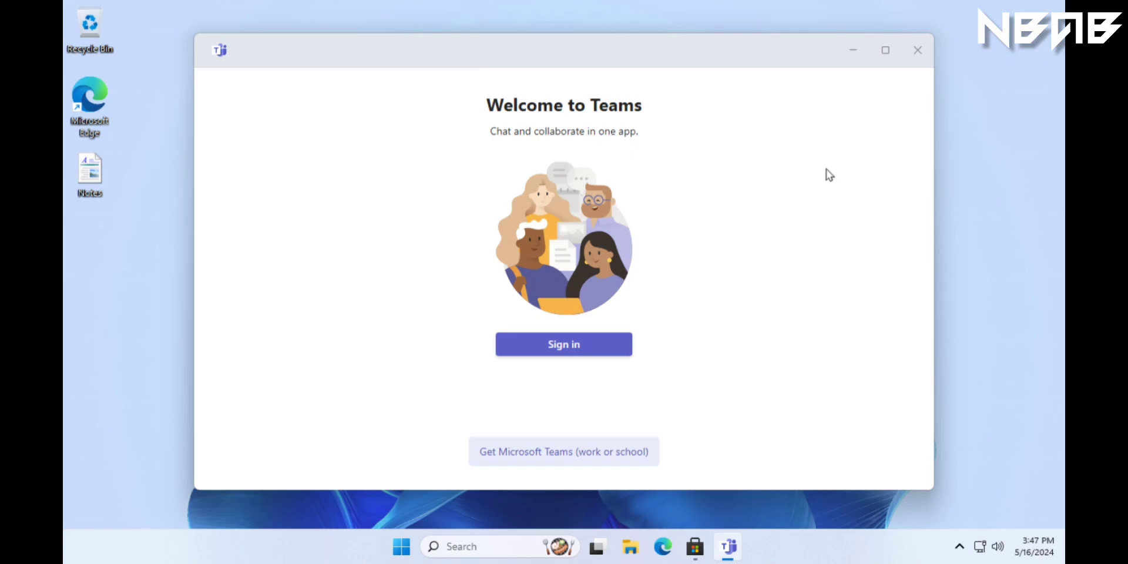
pyautogui.click(905, 58)
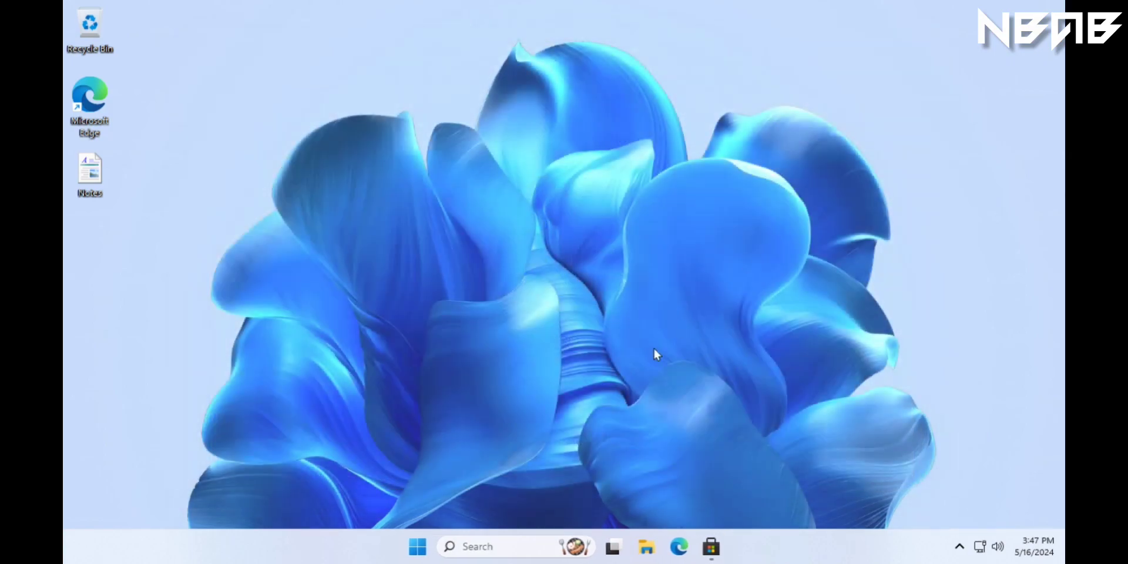
# Open Notepad from the full app list and dismiss its automatic-saving tip.
pyautogui.click(418, 546)
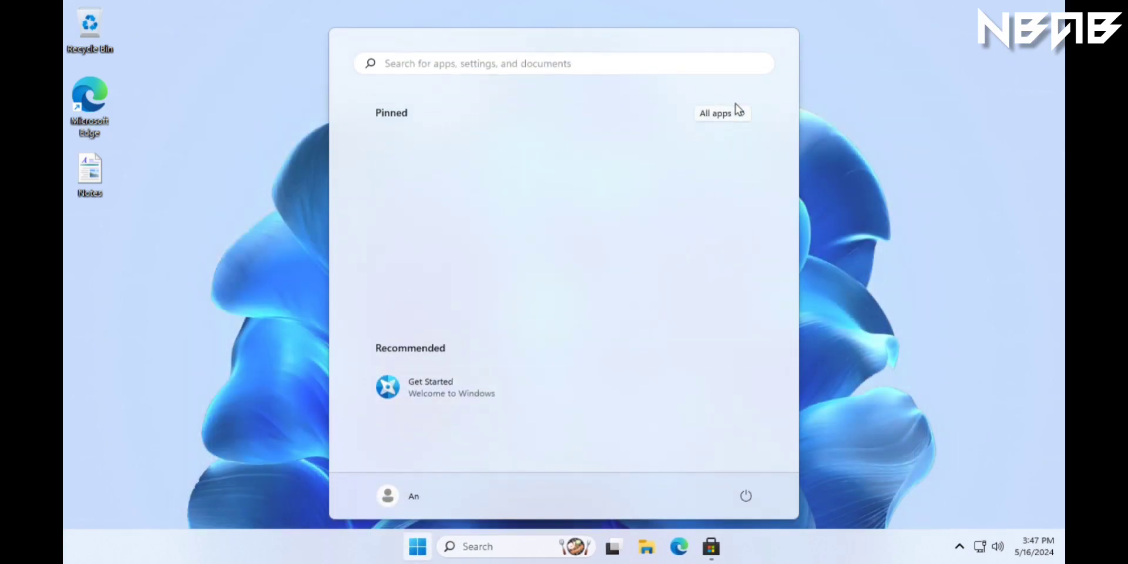
pyautogui.click(732, 111)
pyautogui.scroll(-5, 636, 182)
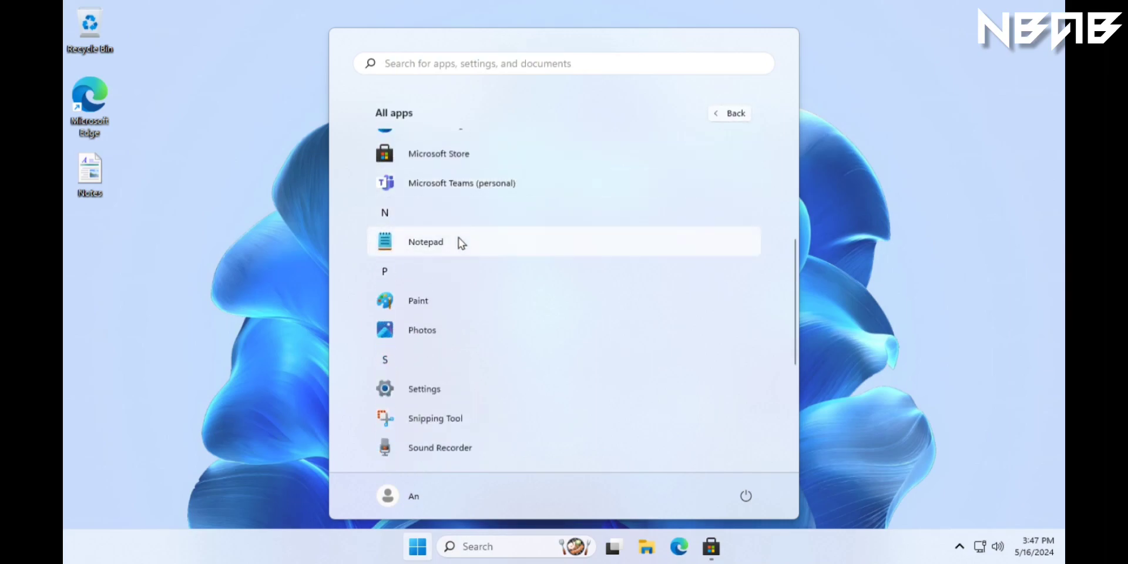
pyautogui.click(426, 241)
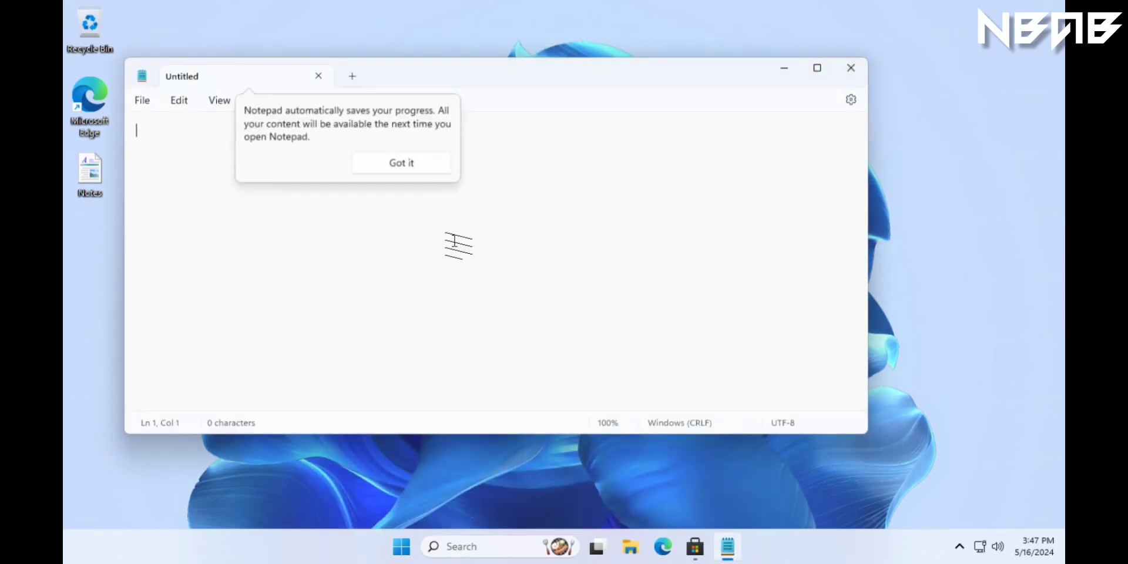
pyautogui.click(395, 167)
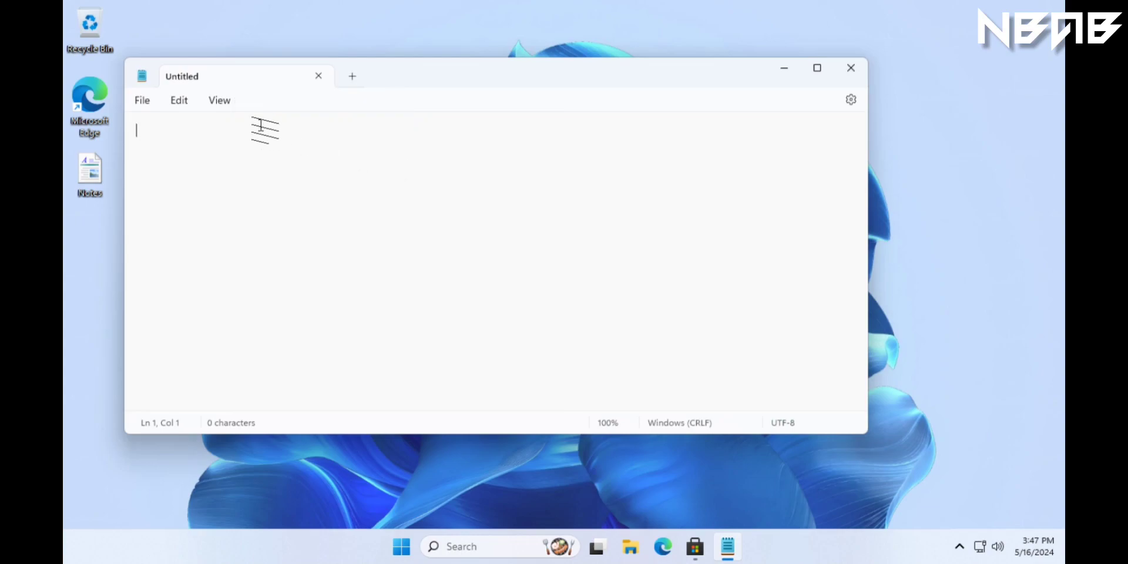
# Look through Notepad's File, Edit and View commands and its Settings page, and close it.
pyautogui.click(141, 100)
pyautogui.click(179, 100)
pyautogui.click(142, 100)
pyautogui.moveTo(220, 100)
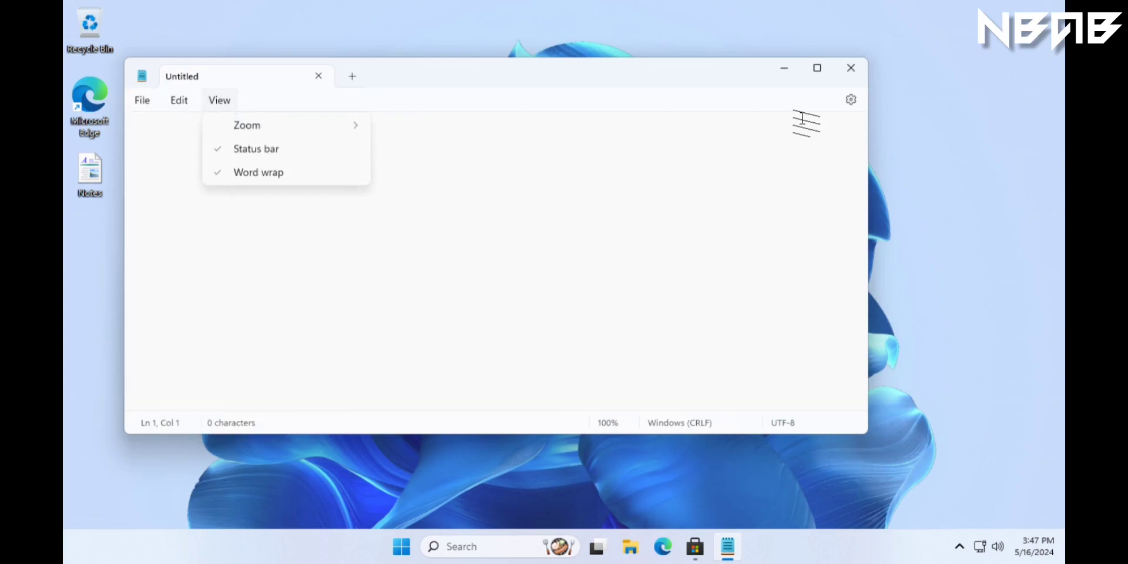
pyautogui.click(854, 104)
pyautogui.click(851, 101)
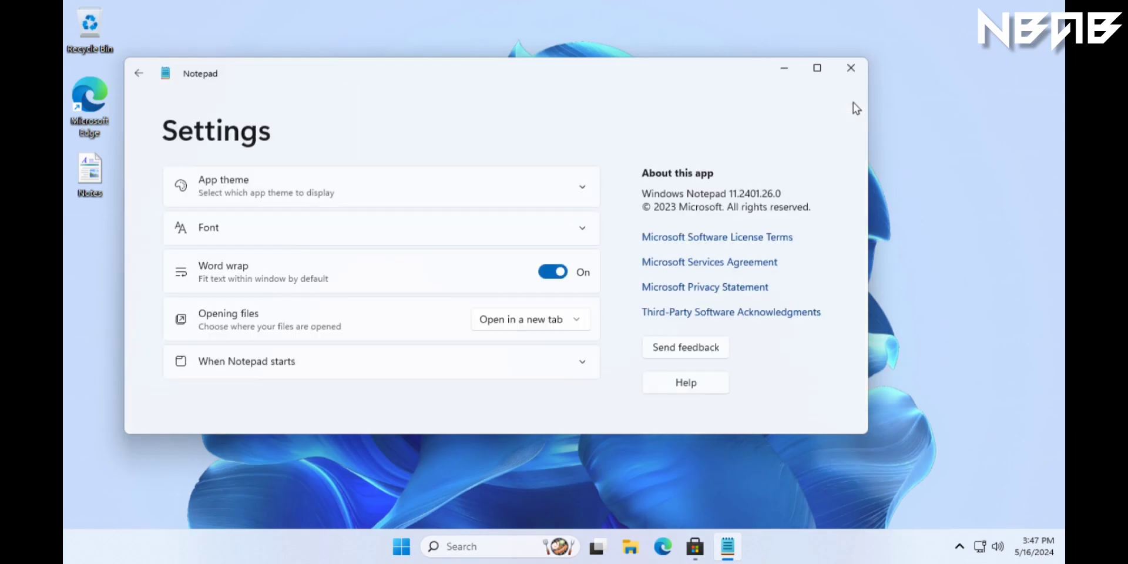
pyautogui.click(850, 67)
# Open Paint from the full app list and dismiss the Cocreator tip.
pyautogui.press('super')
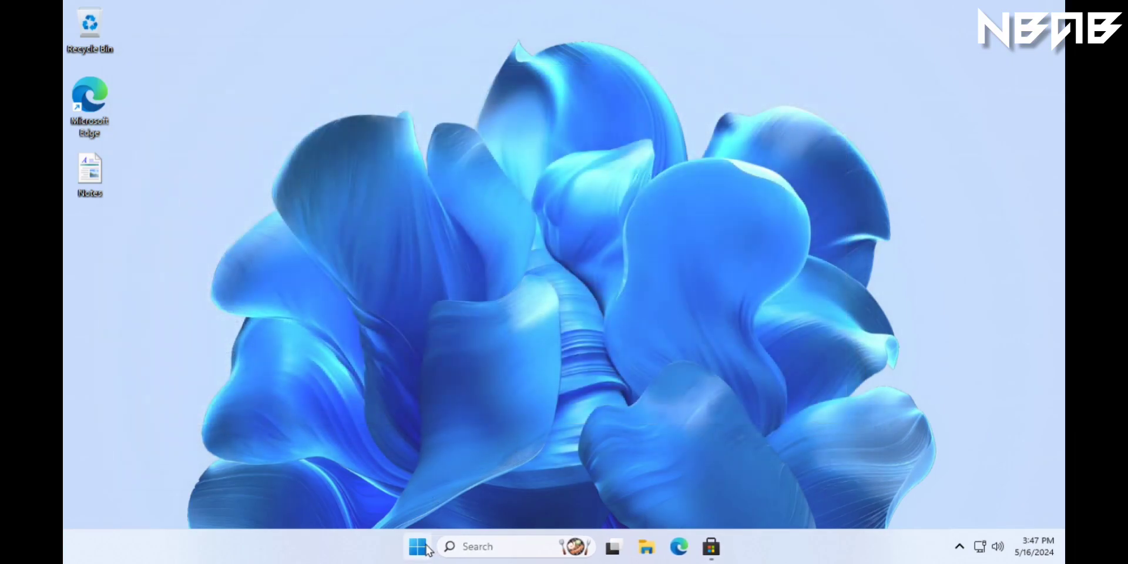
pyautogui.scroll(-5, 681, 185)
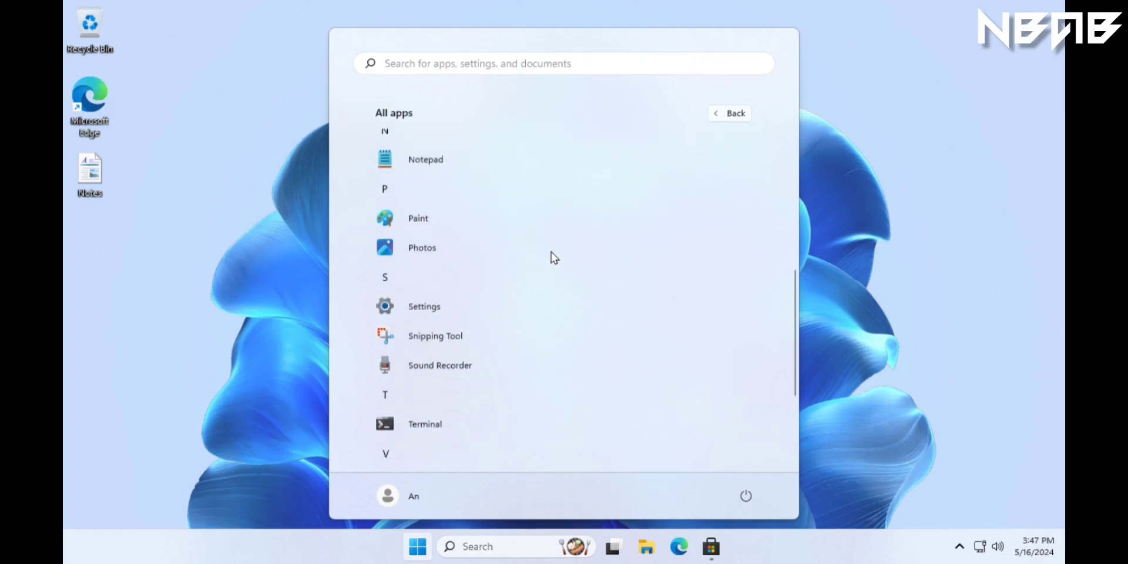
pyautogui.click(433, 203)
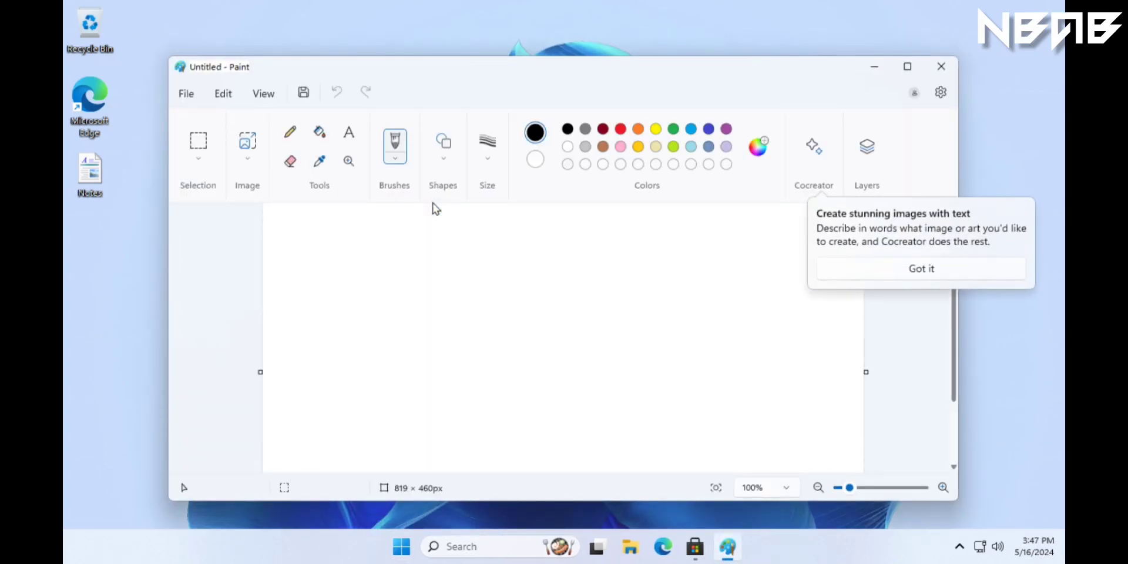
pyautogui.click(885, 271)
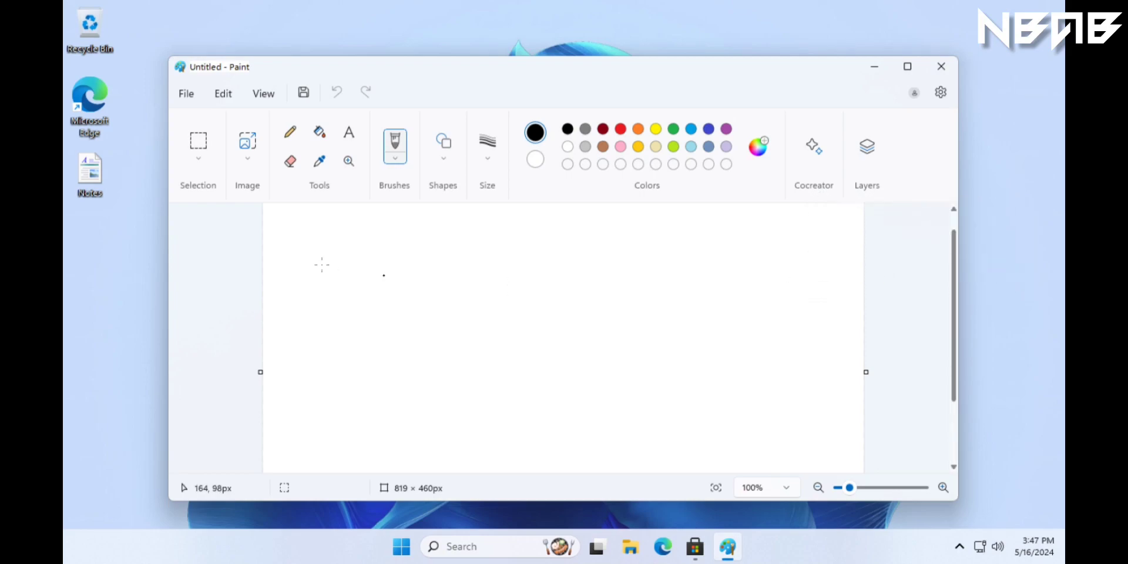
# Draw a black smiley with two slanted strokes for eyes on a yellow-filled canvas, and close Paint without saving.
pyautogui.moveTo(547, 238); pyautogui.dragTo(512, 326)
pyautogui.moveTo(607, 253); pyautogui.dragTo(578, 342)
pyautogui.moveTo(415, 303)
pyautogui.mouseDown()
pyautogui.moveTo(418, 336)
pyautogui.moveTo(663, 365)
pyautogui.mouseUp()
pyautogui.click(655, 130)
pyautogui.click(316, 137)
pyautogui.click(321, 268)
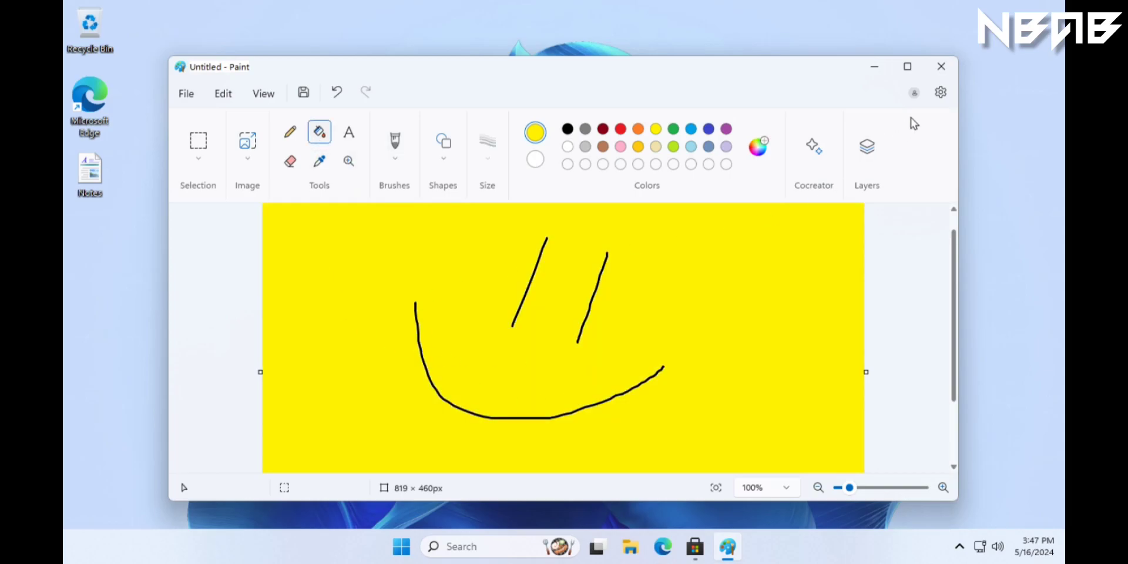
pyautogui.click(937, 68)
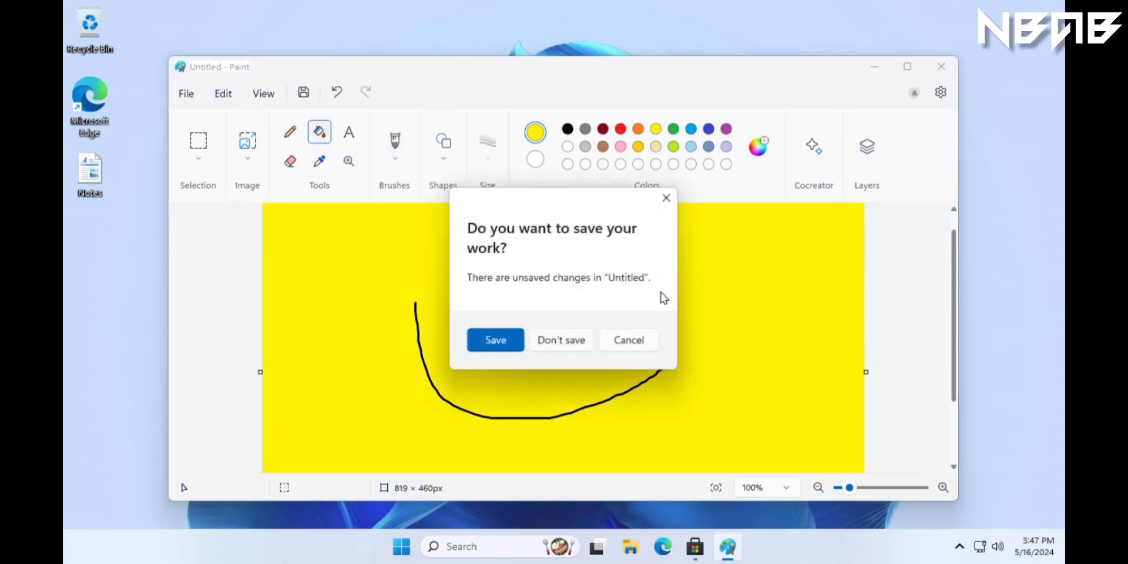
pyautogui.click(565, 343)
# Open Snipping Tool from the full app list, view it and close it.
pyautogui.click(418, 546)
pyautogui.click(715, 114)
pyautogui.scroll(-3, 574, 200)
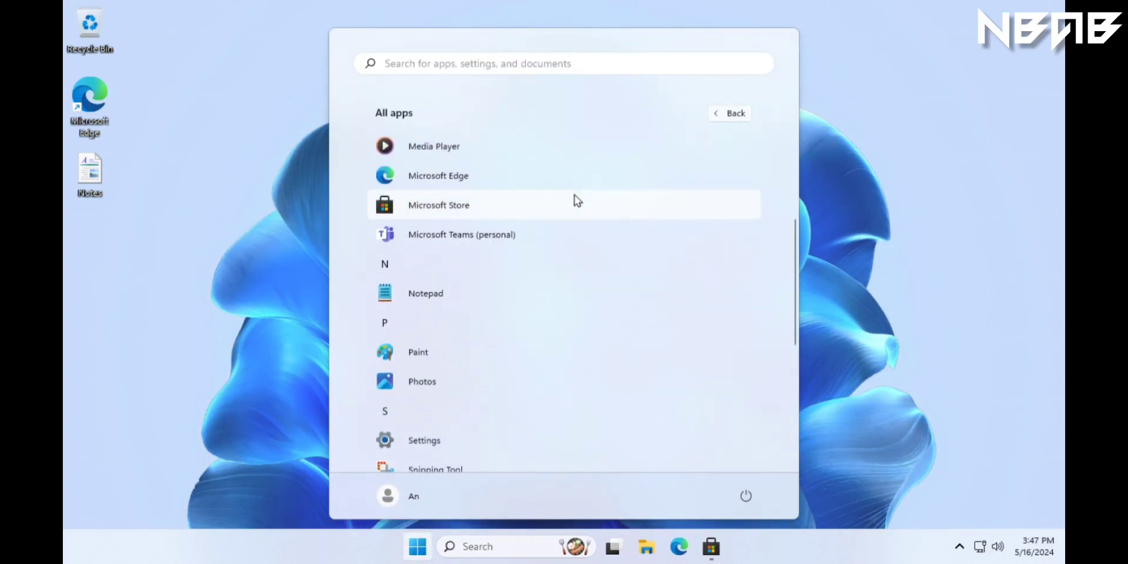
pyautogui.scroll(-2, 575, 199)
pyautogui.click(451, 280)
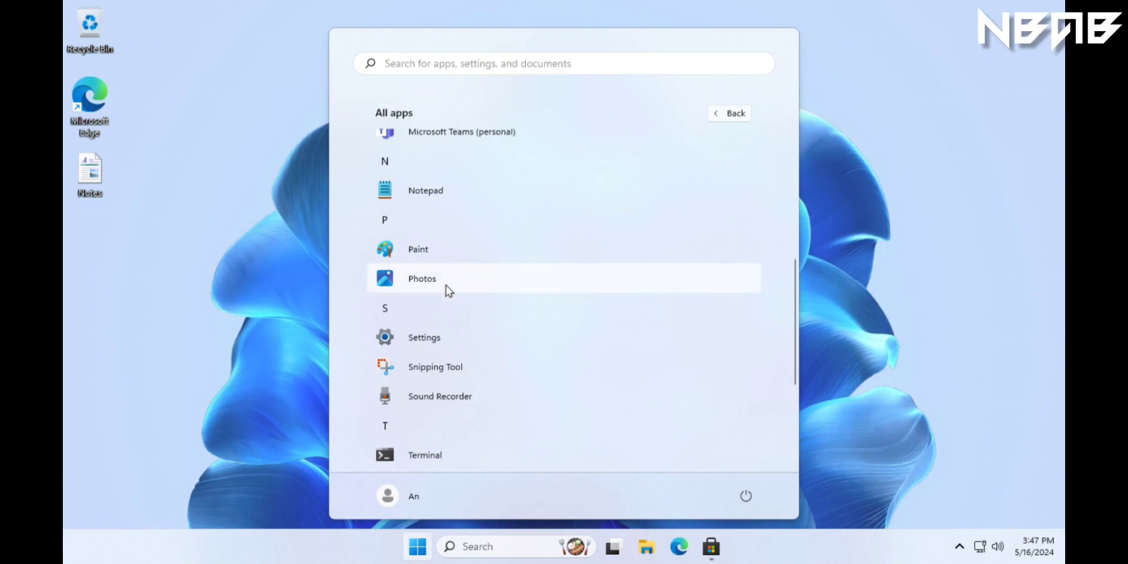
pyautogui.scroll(-2, 499, 285)
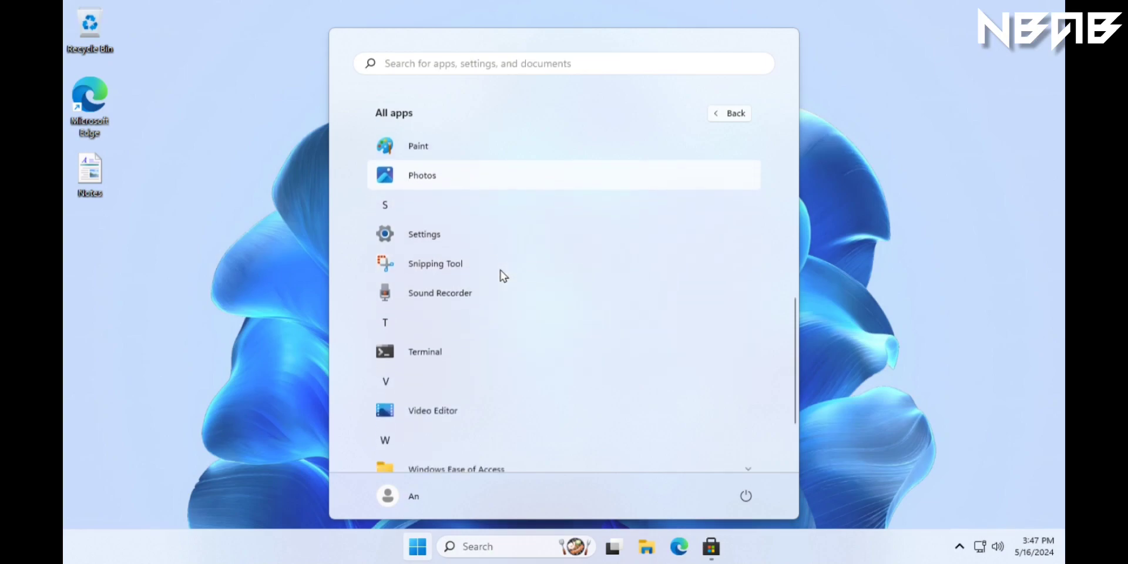
pyautogui.click(428, 238)
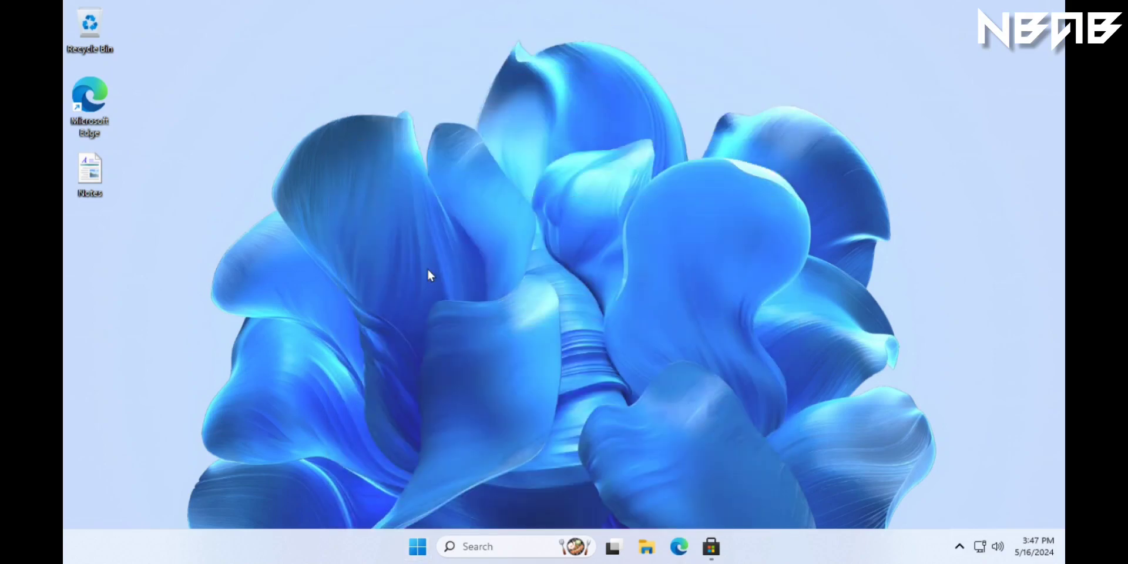
pyautogui.click(729, 226)
pyautogui.click(739, 301)
pyautogui.click(742, 202)
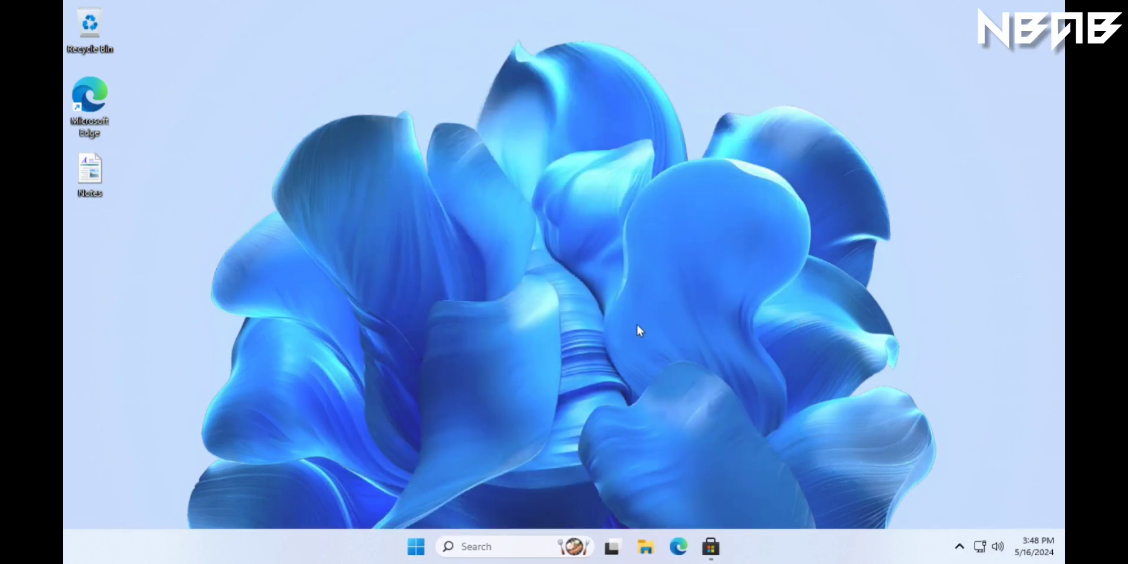
# Open Sound Recorder from the full app list.
pyautogui.press('super')
pyautogui.click(739, 116)
pyautogui.scroll(-6, 574, 282)
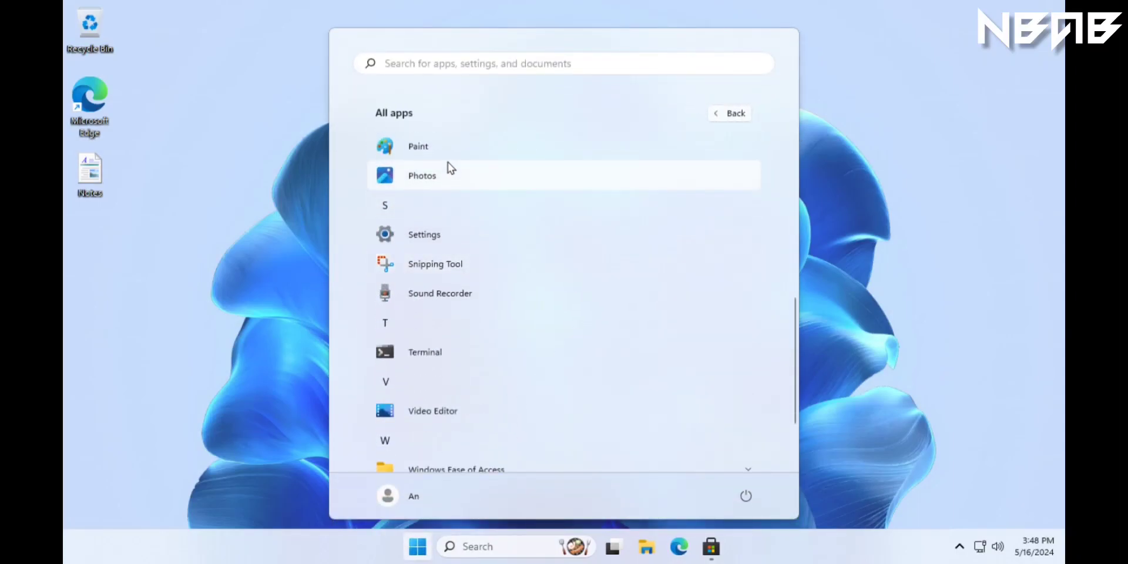
pyautogui.click(435, 294)
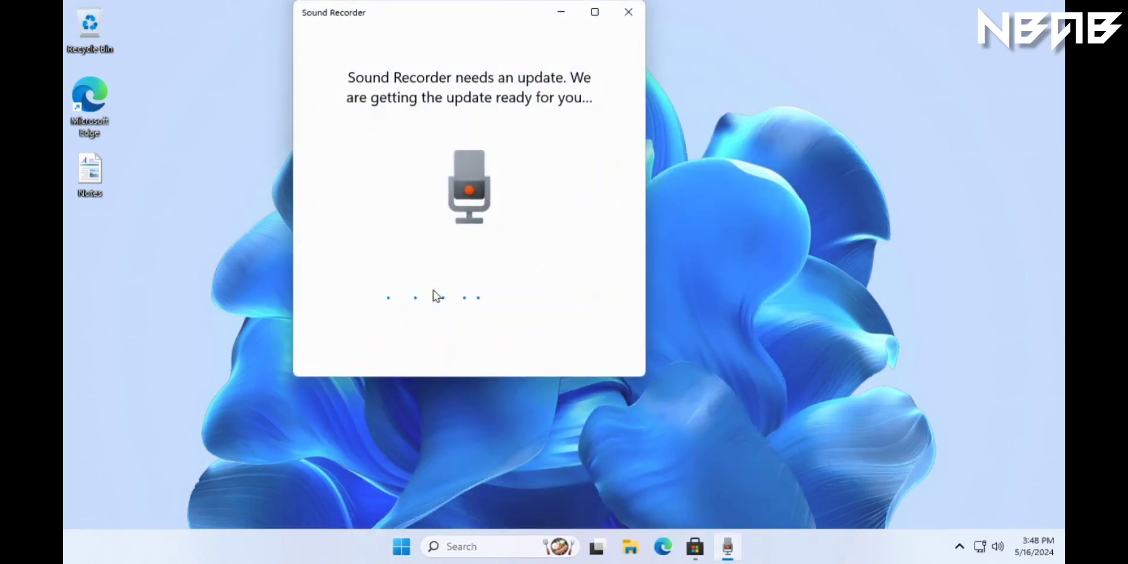
# Open Terminal from the full app list, leaving Sound Recorder open.
pyautogui.click(402, 546)
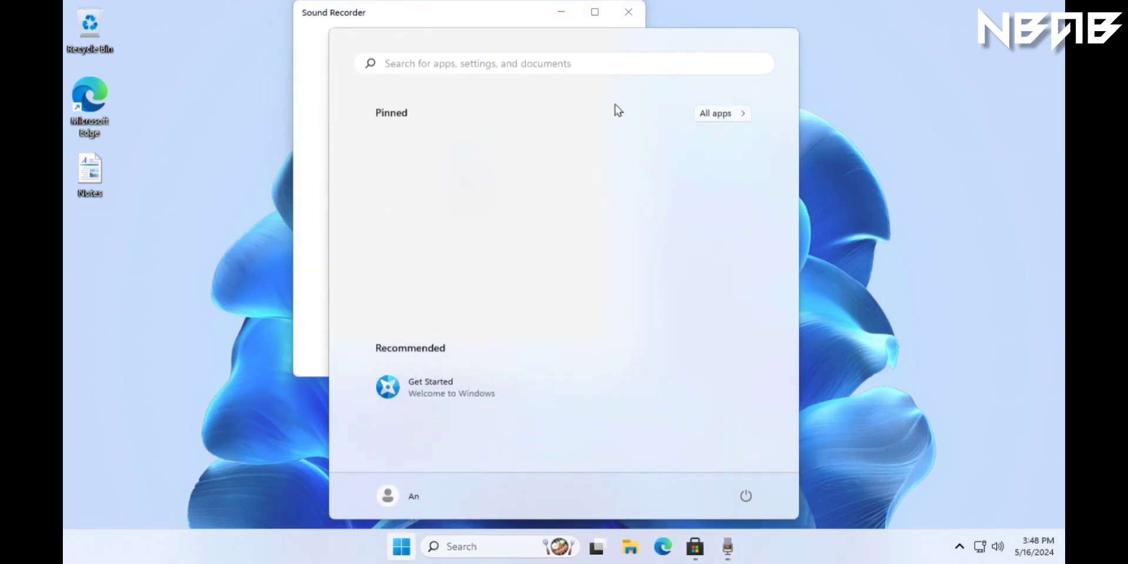
pyautogui.click(709, 118)
pyautogui.scroll(-10, 584, 191)
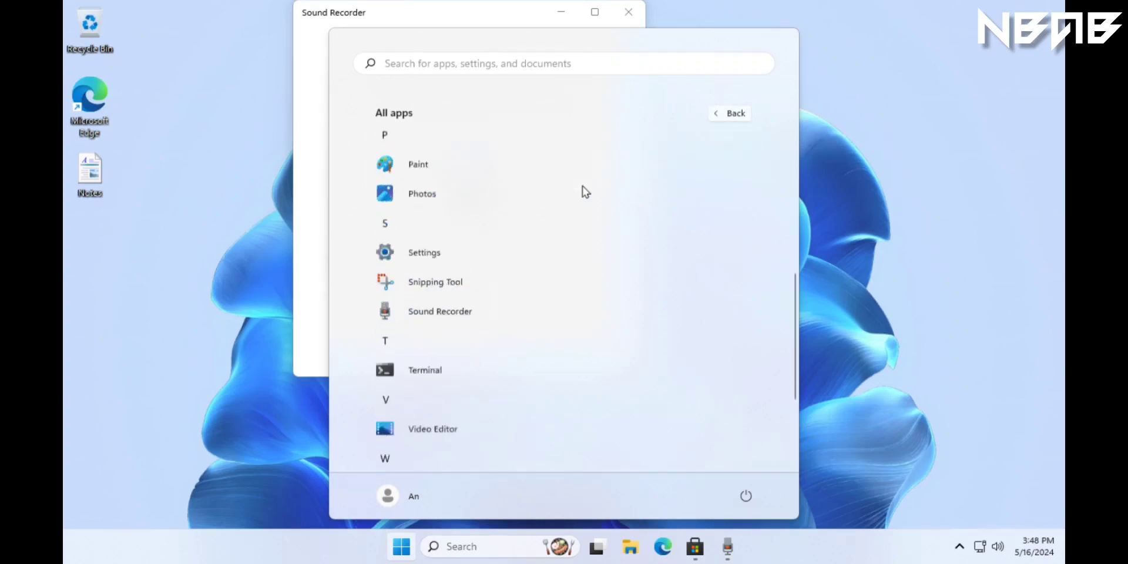
pyautogui.click(443, 257)
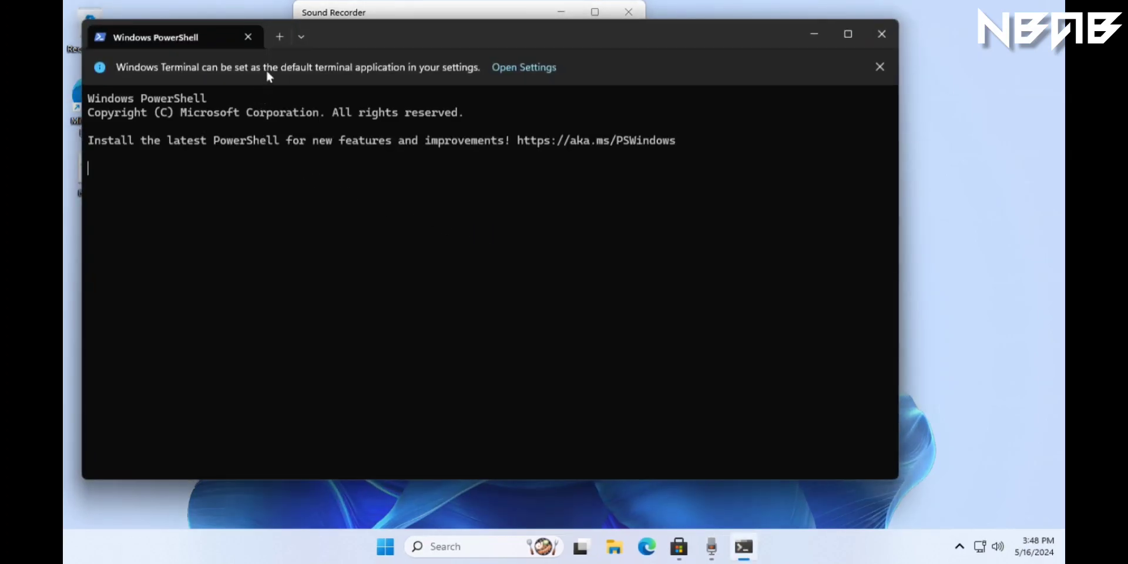
# Select Windows Terminal as the default terminal application in Terminal's startup settings, and close the settings and Terminal.
pyautogui.click(498, 67)
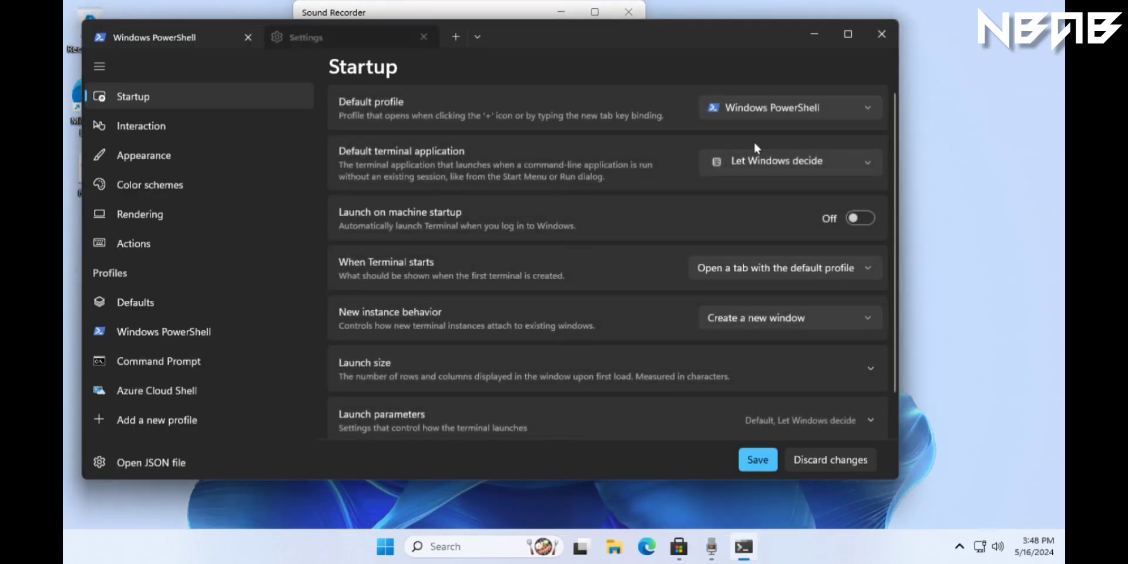
pyautogui.click(756, 164)
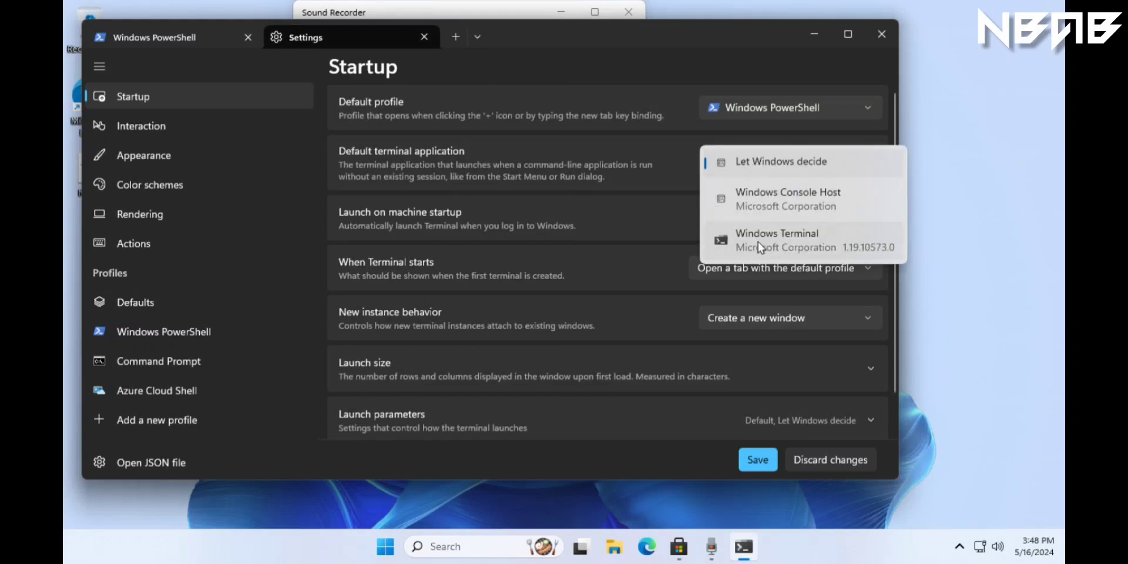
pyautogui.click(760, 245)
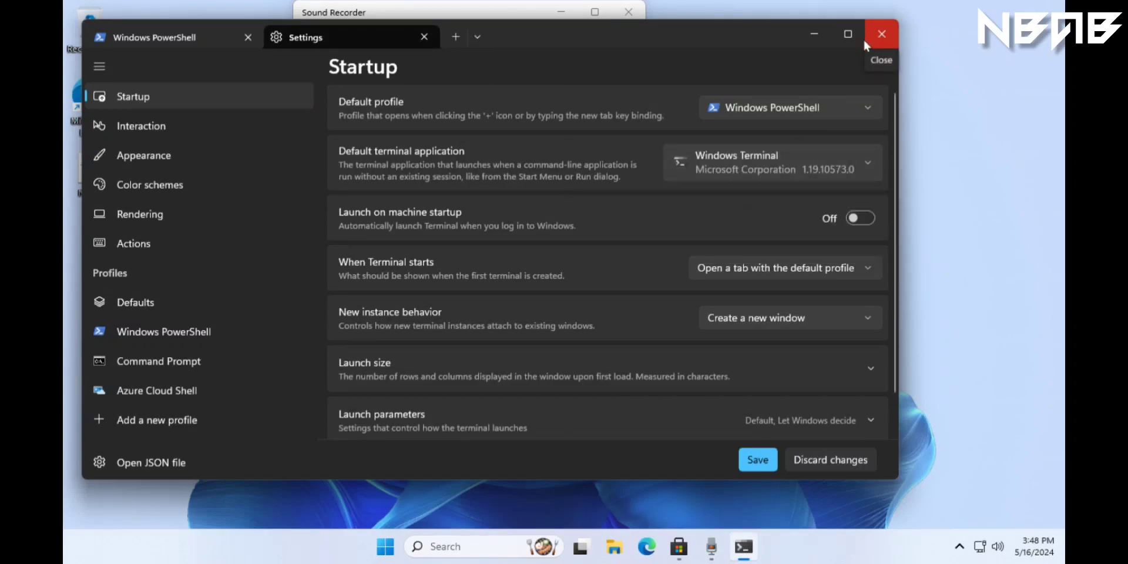
pyautogui.click(423, 37)
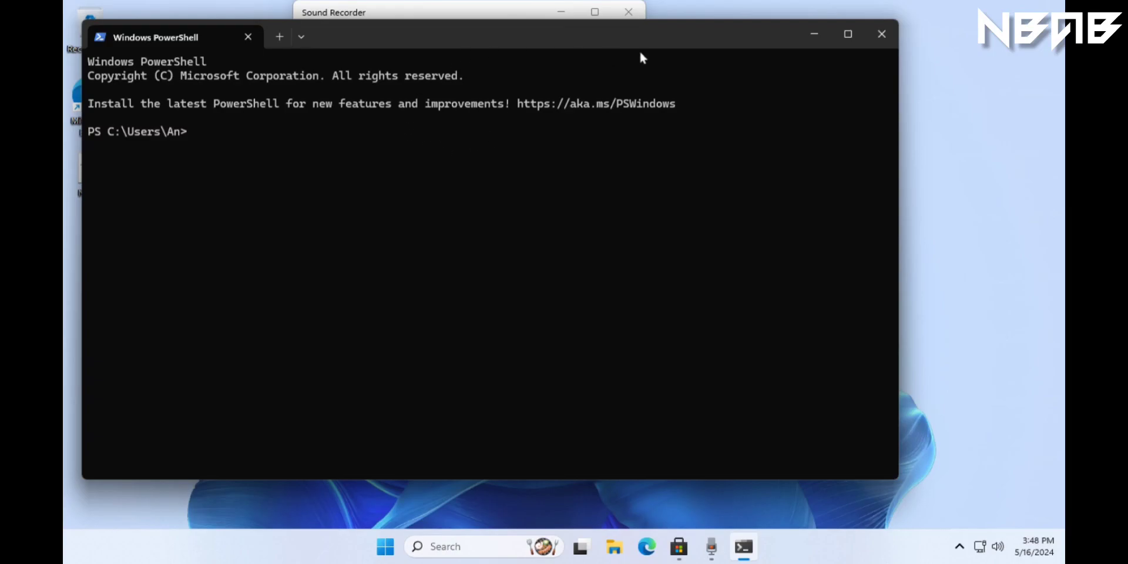
pyautogui.click(869, 41)
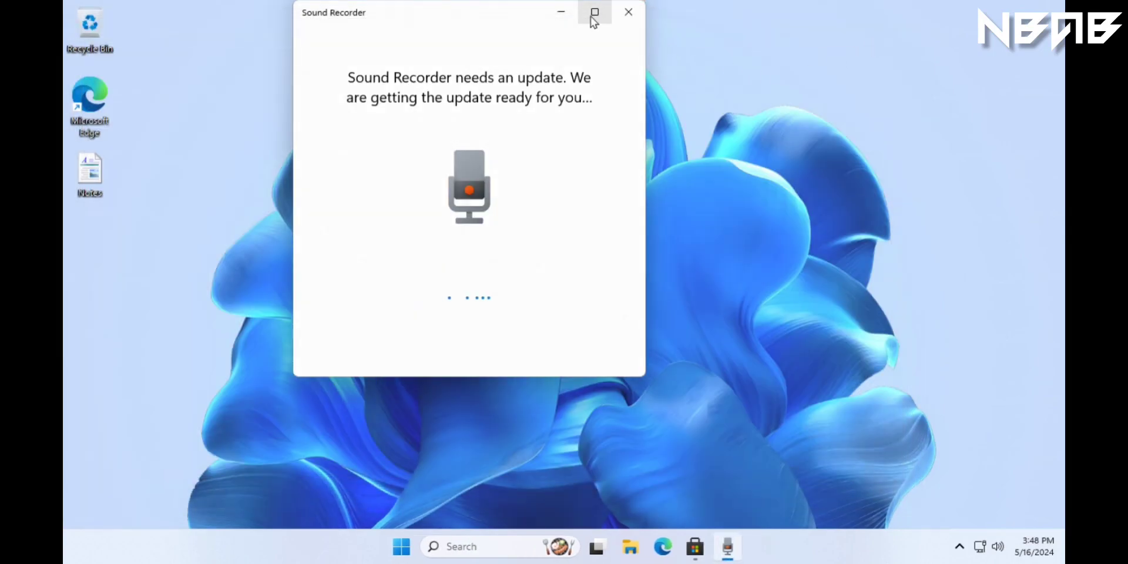
# Check the recent activity in Microsoft Store, and close both the Store and Sound Recorder.
pyautogui.click(563, 19)
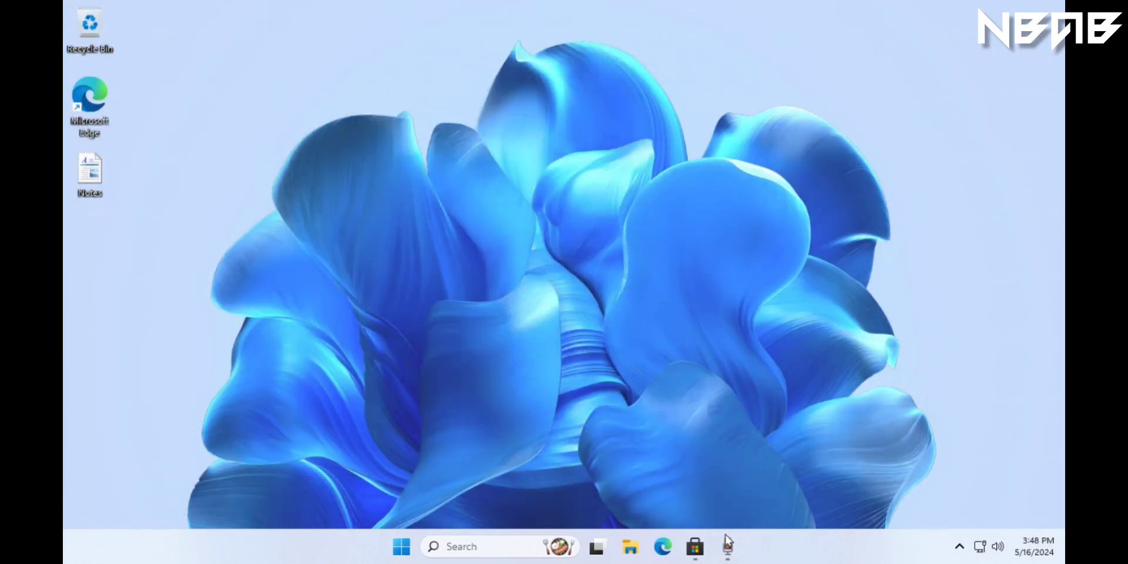
pyautogui.click(696, 547)
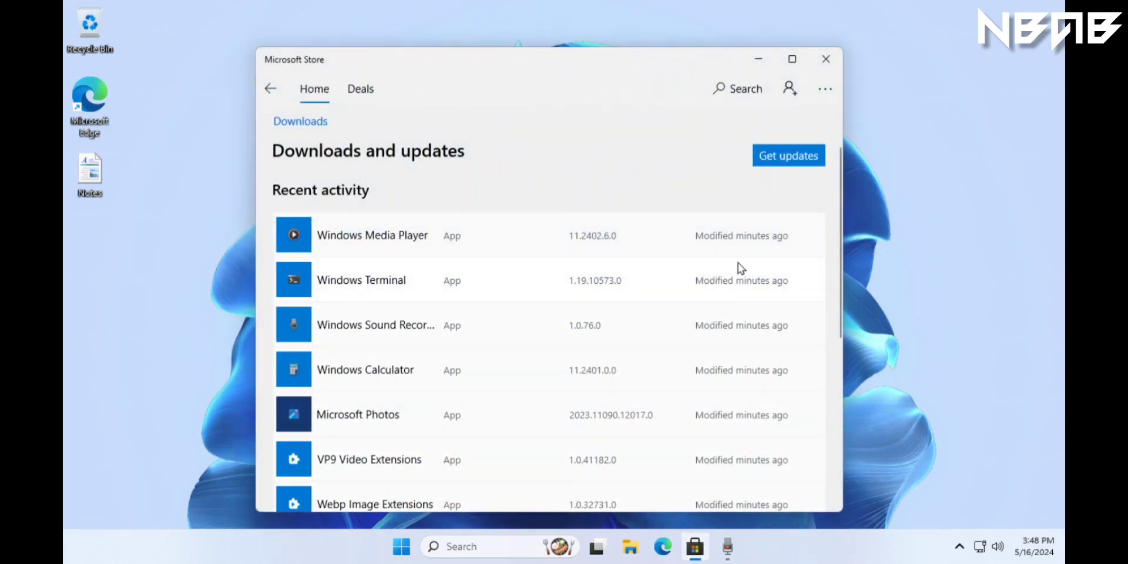
pyautogui.click(825, 59)
pyautogui.click(727, 546)
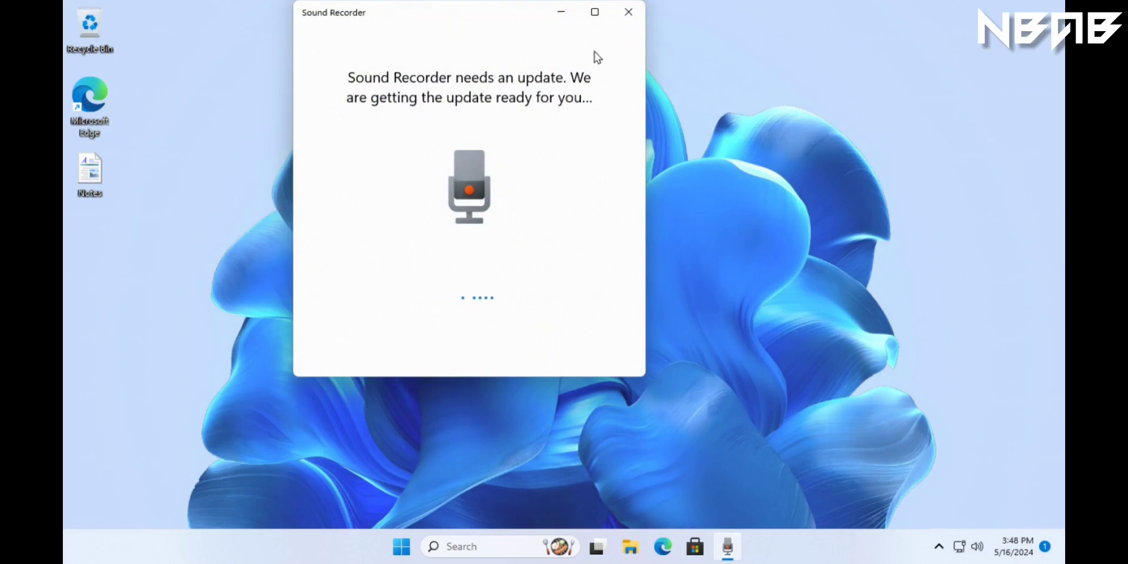
pyautogui.click(634, 15)
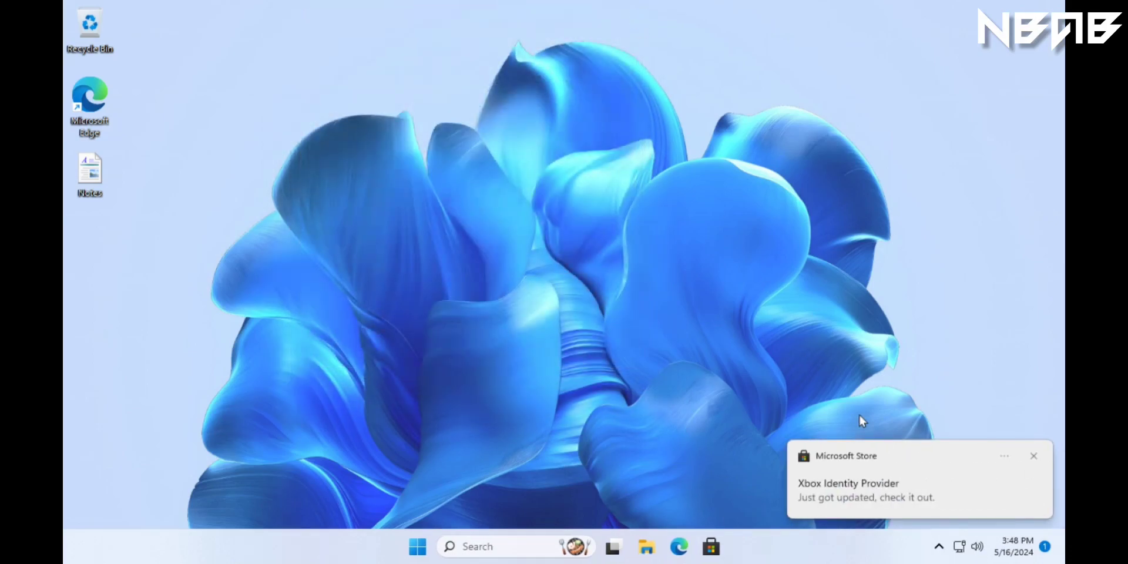
# Open the Xbox Identity Provider page from its update notification, and go on to the Store's download queue.
pyautogui.click(826, 512)
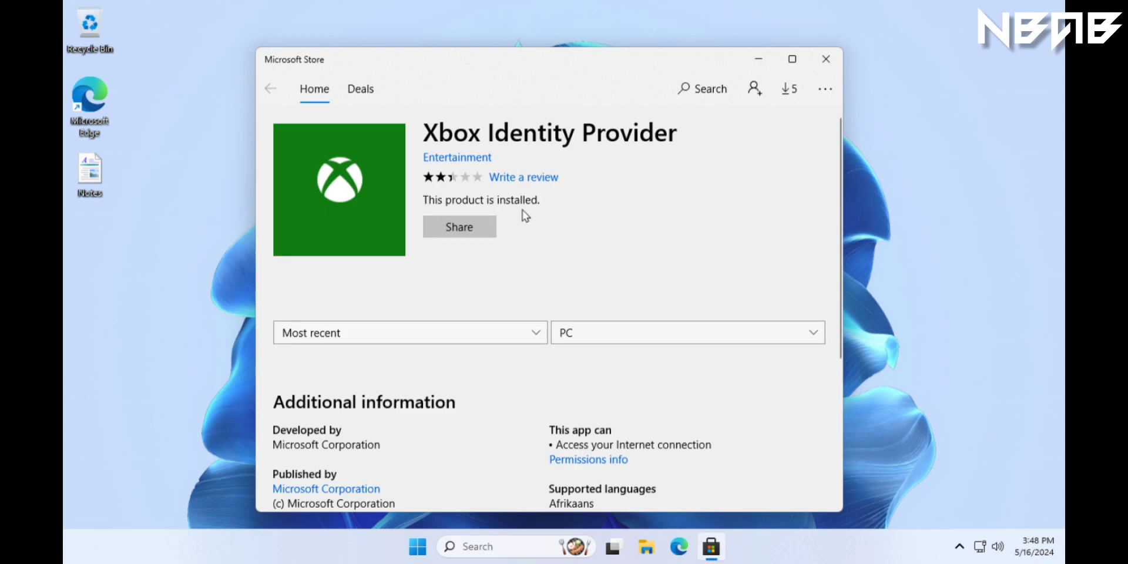
pyautogui.click(788, 91)
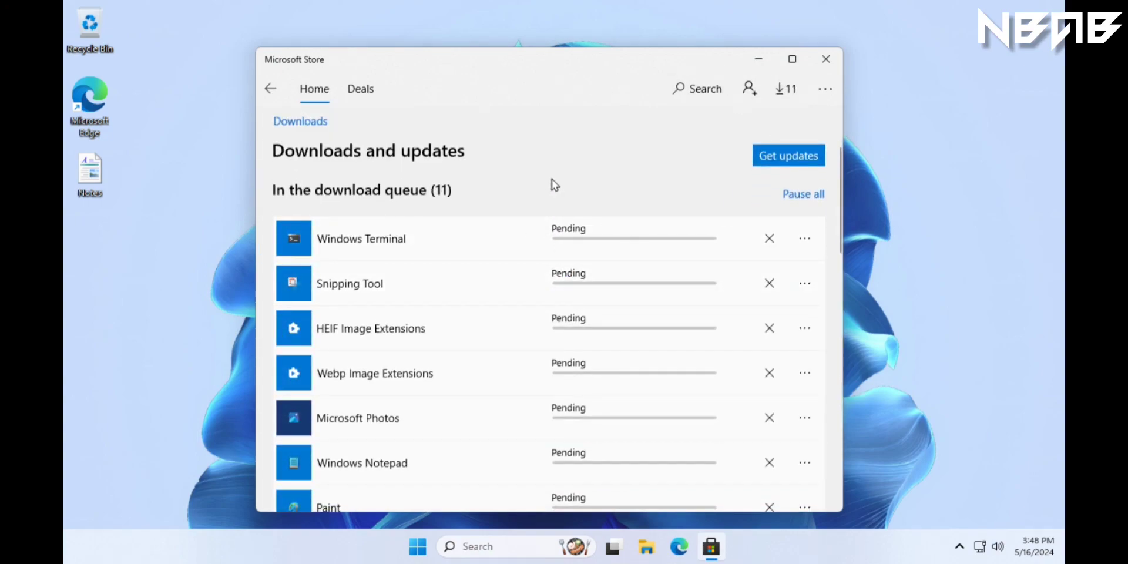
# Open the Notes document from the desktop, read through its Windows 11 Delta changelog and credits, and close WordPad.
pyautogui.doubleClick(93, 187)
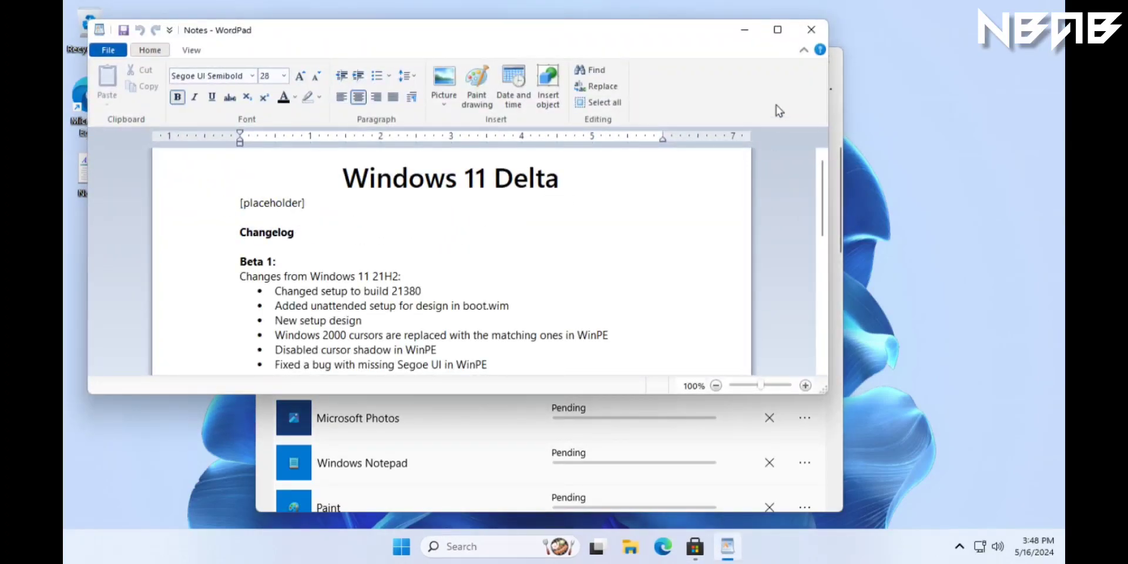
pyautogui.click(777, 30)
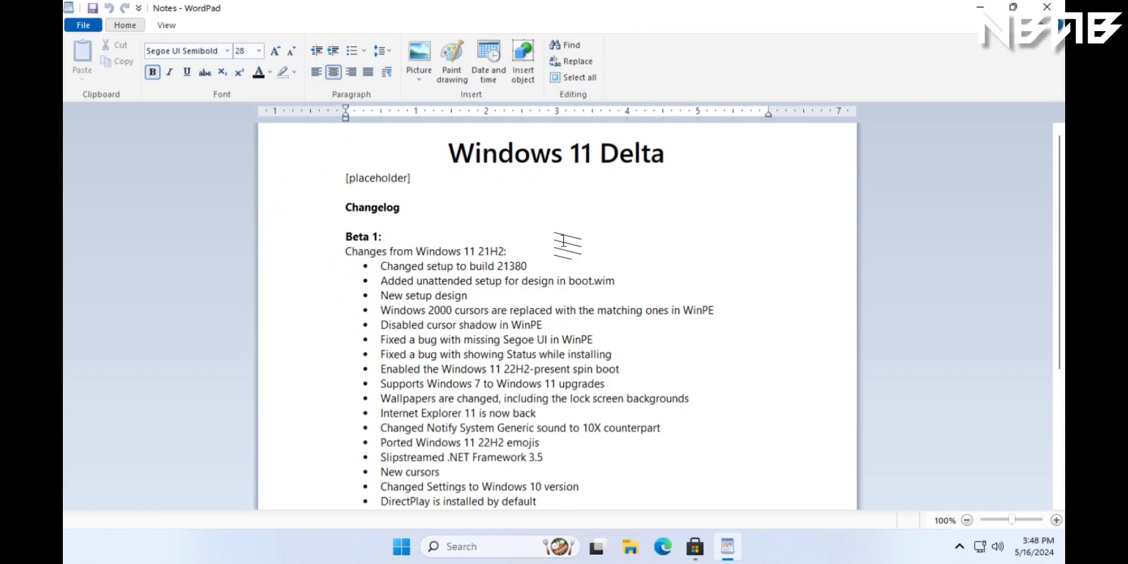
pyautogui.scroll(-3, 733, 286)
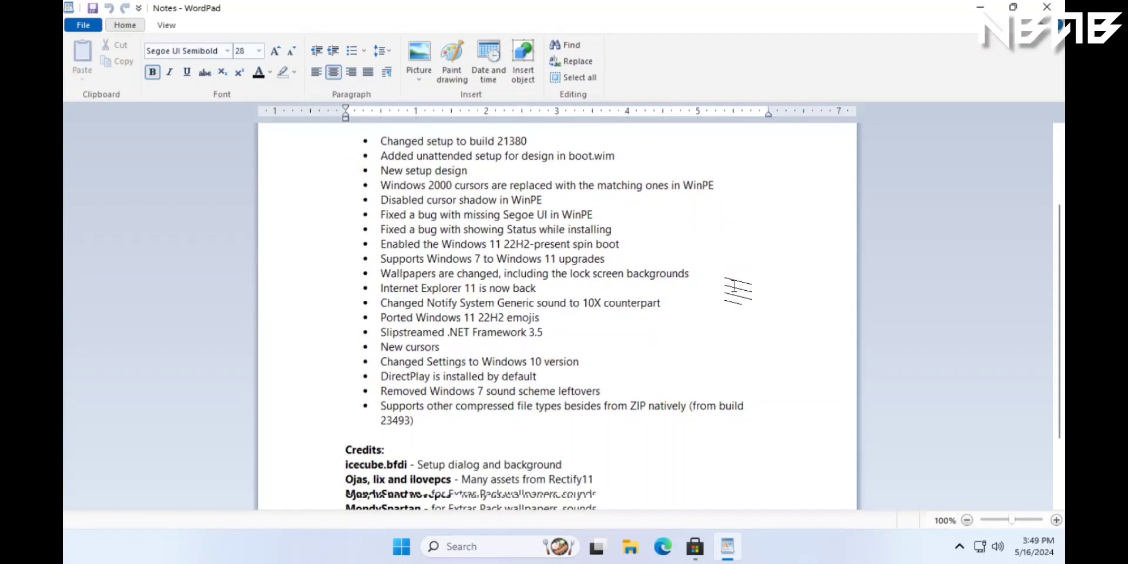
pyautogui.scroll(-2, 734, 286)
pyautogui.scroll(-1, 733, 287)
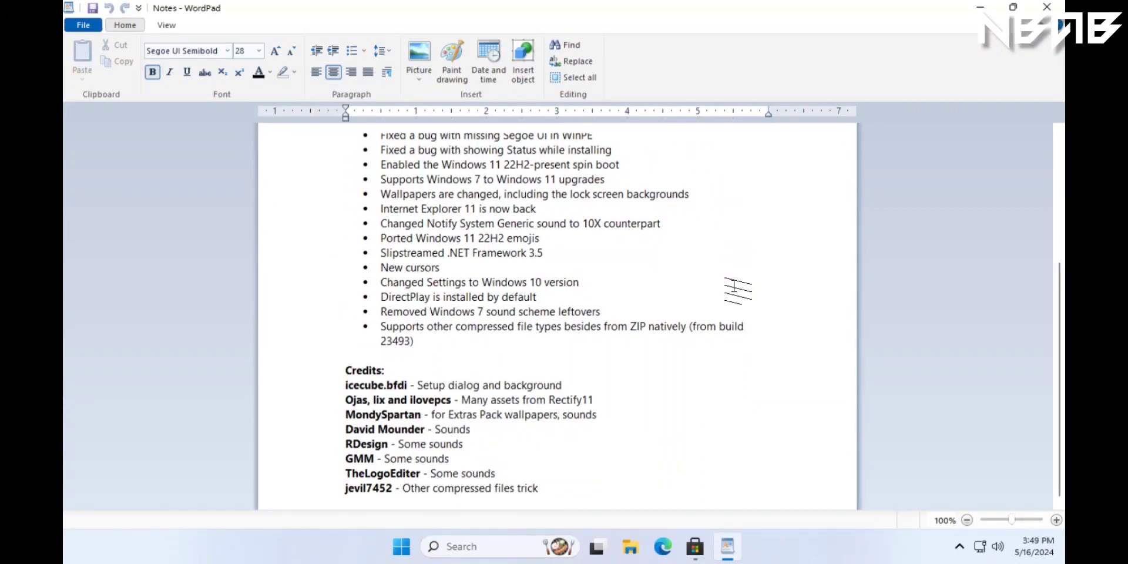
pyautogui.scroll(5, 733, 287)
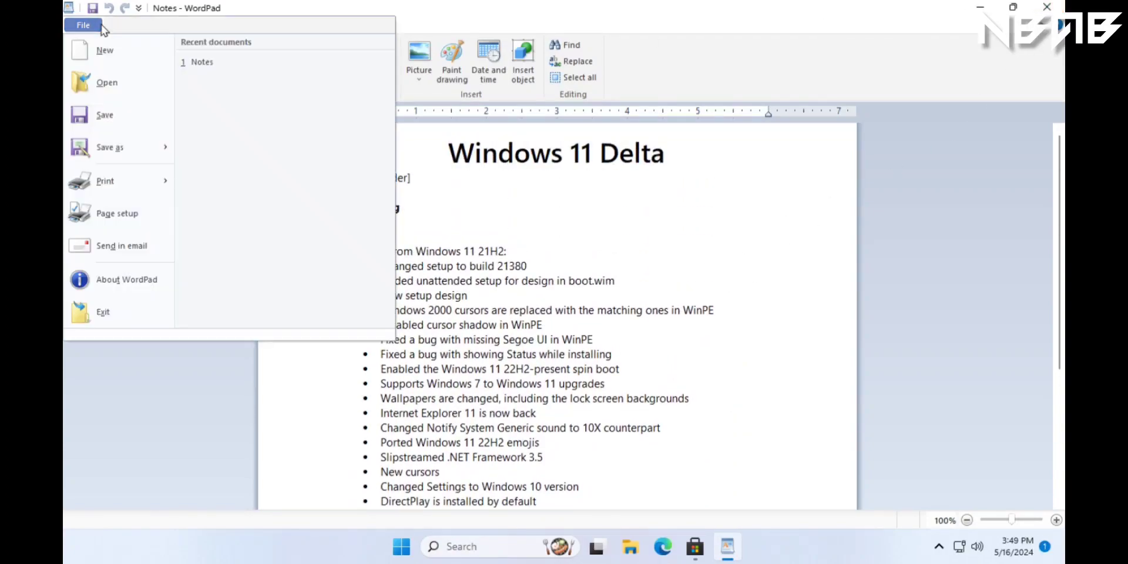
pyautogui.click(100, 26)
pyautogui.click(101, 29)
pyautogui.click(1047, 7)
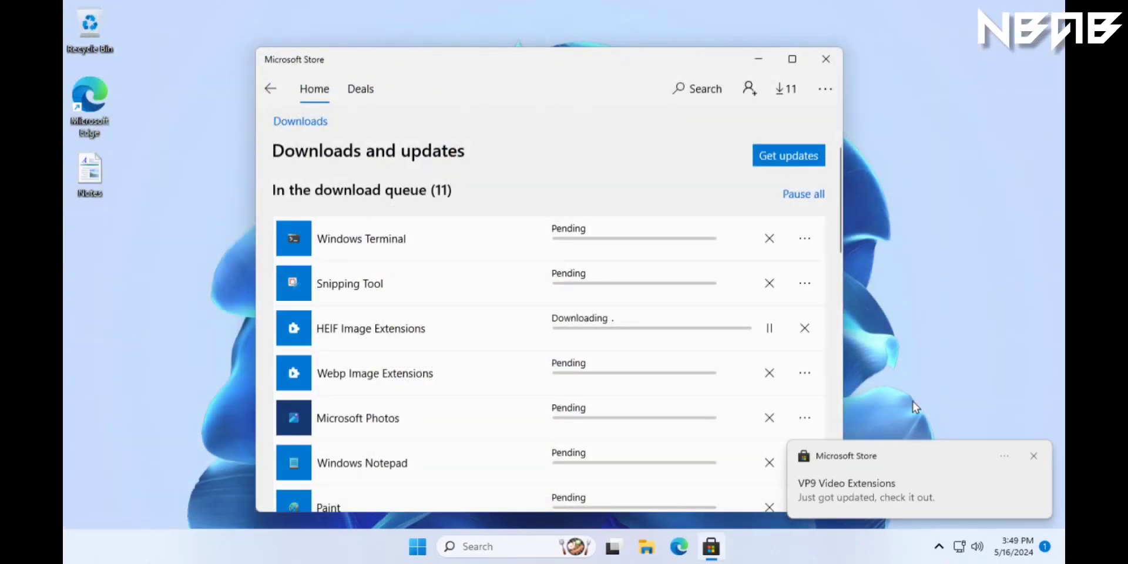
# View the VP9 Video Extensions page from its update notification, and look through the Store's download queue again.
pyautogui.click(903, 491)
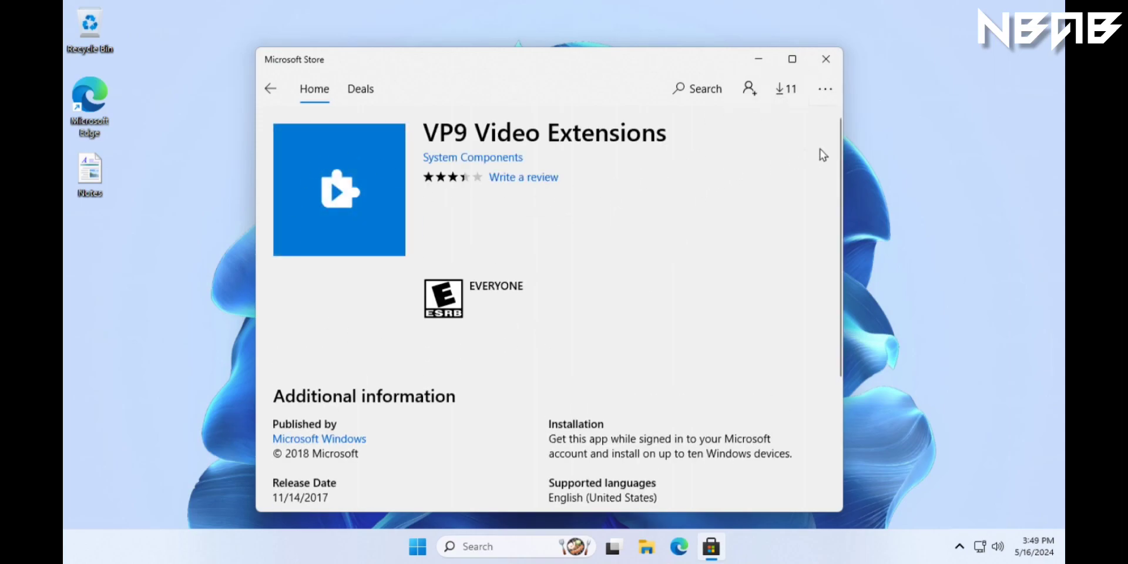
pyautogui.click(787, 92)
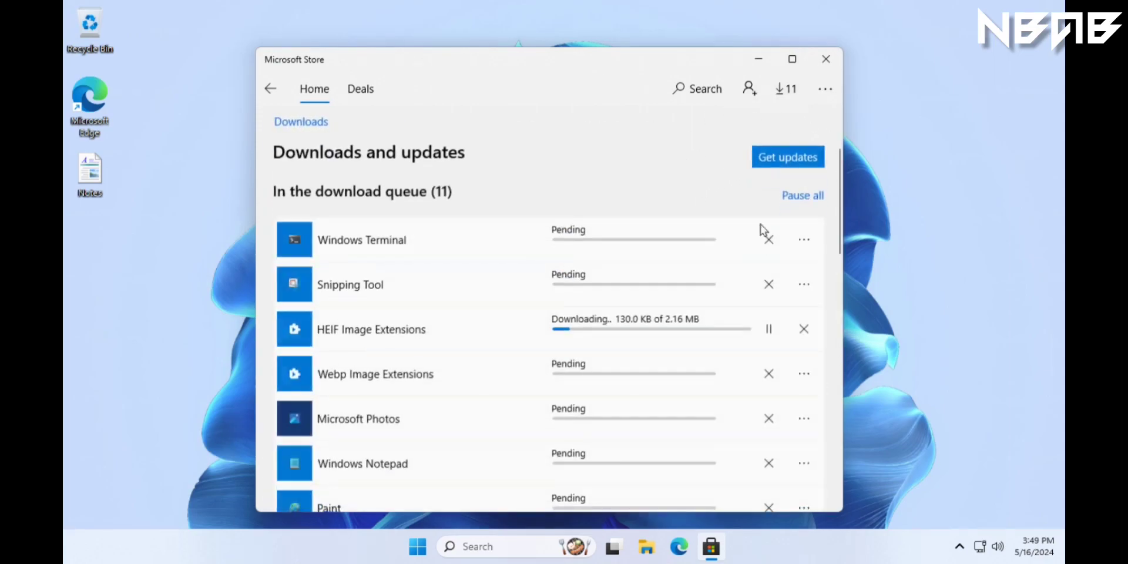
pyautogui.scroll(-10, 840, 337)
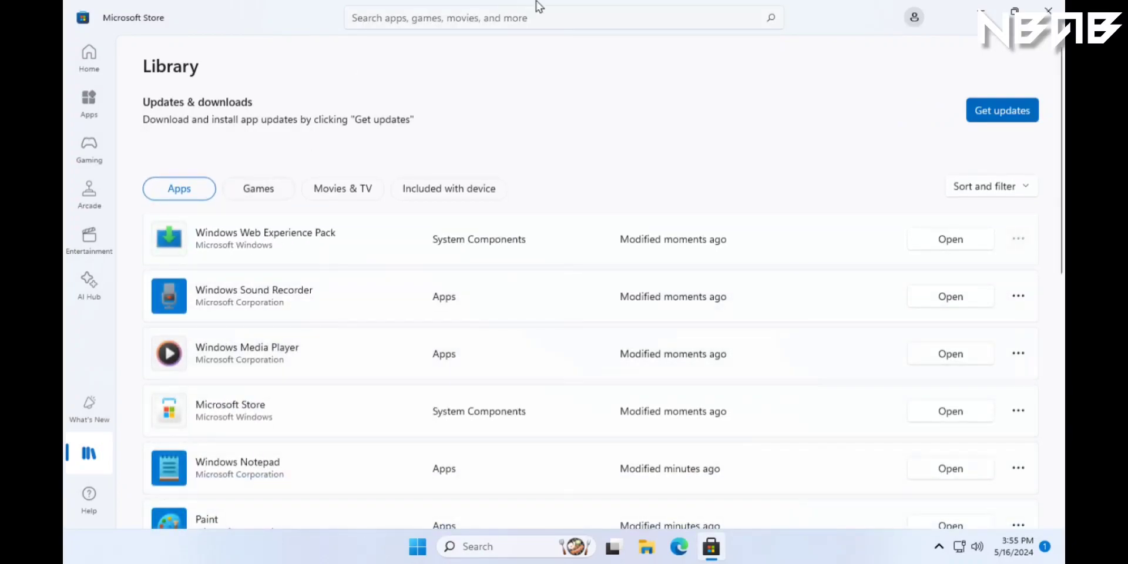
# Close the updated Microsoft Store, and view the Start menu's pinned and recommended sections before dismissing it.
pyautogui.click(916, 21)
pyautogui.click(1047, 10)
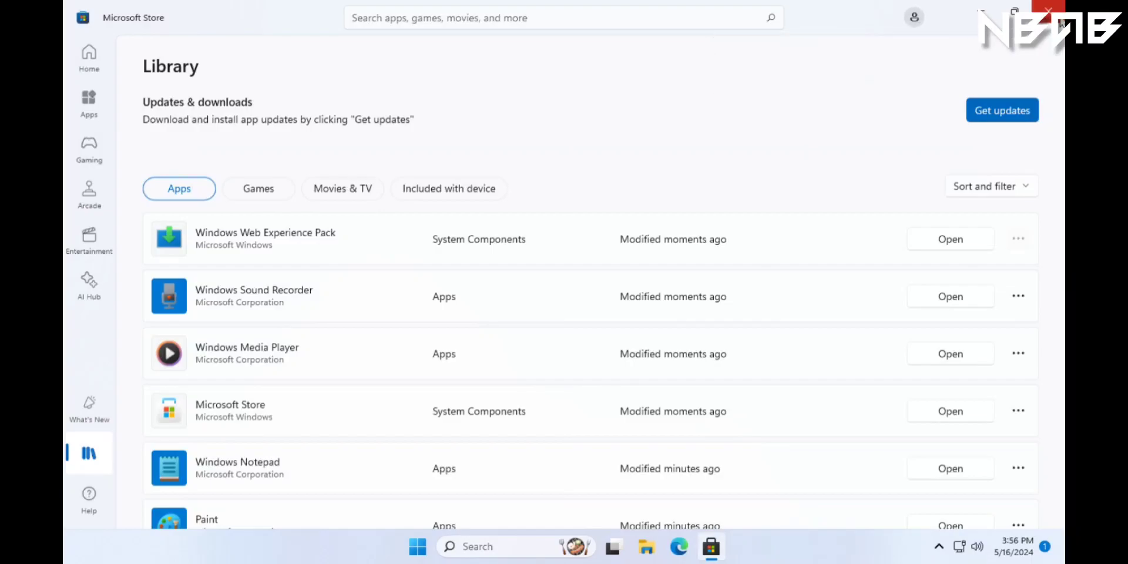
pyautogui.click(1048, 11)
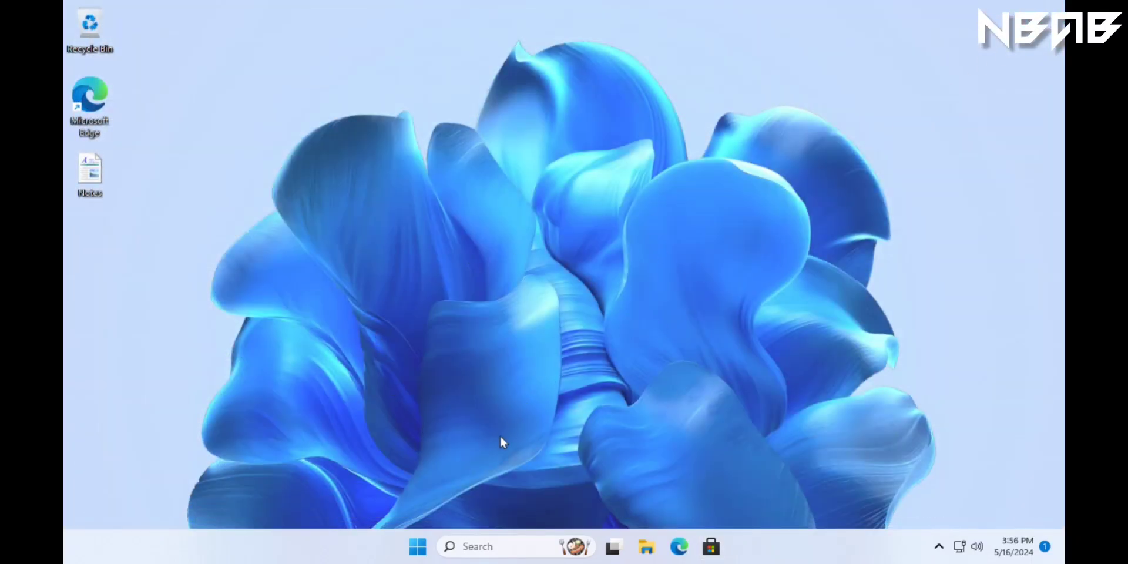
pyautogui.click(407, 555)
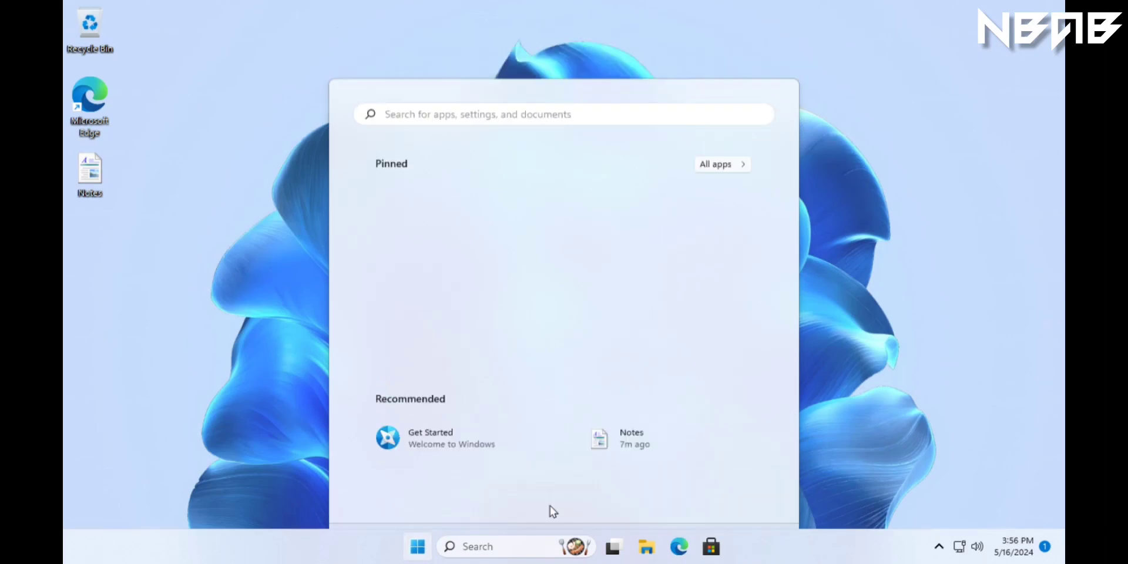
pyautogui.press('Escape')
# Look through the Microsoft Store and startup app notifications, clear them all and close the notification center.
pyautogui.click(1033, 546)
pyautogui.scroll(-2, 986, 157)
pyautogui.scroll(-1, 990, 161)
pyautogui.scroll(3, 989, 158)
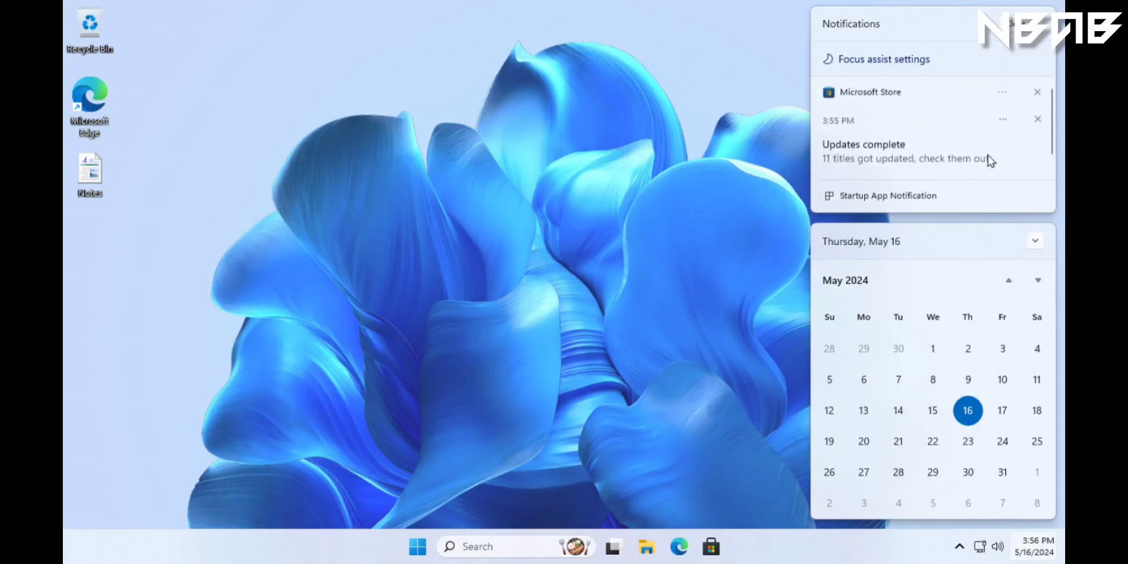
pyautogui.click(1042, 37)
pyautogui.click(587, 298)
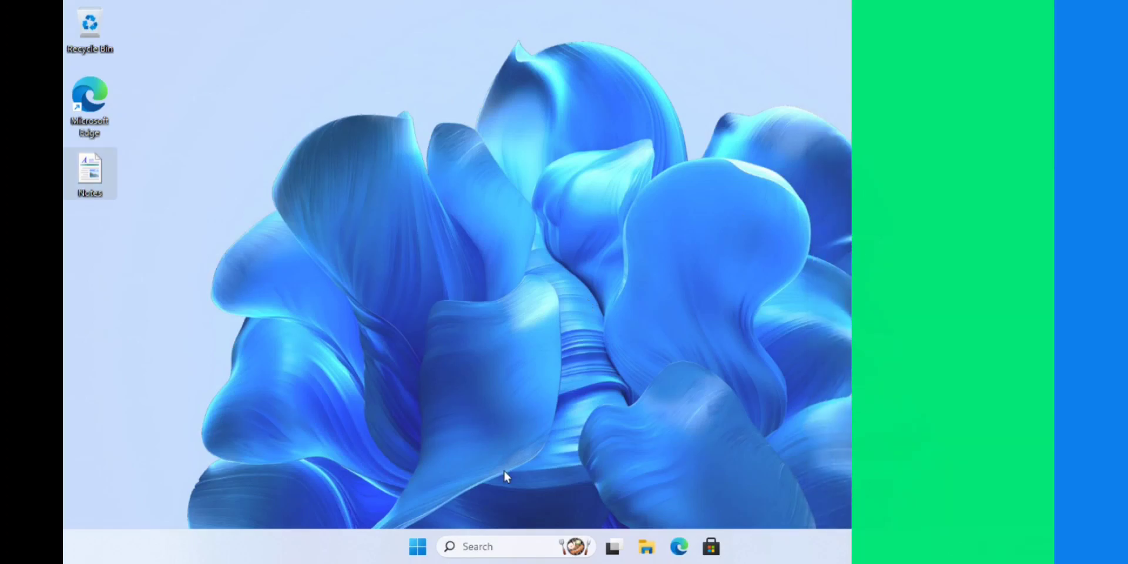
# Shut down the Windows 11 Delta virtual machine from the Start menu's power options.
pyautogui.click(417, 547)
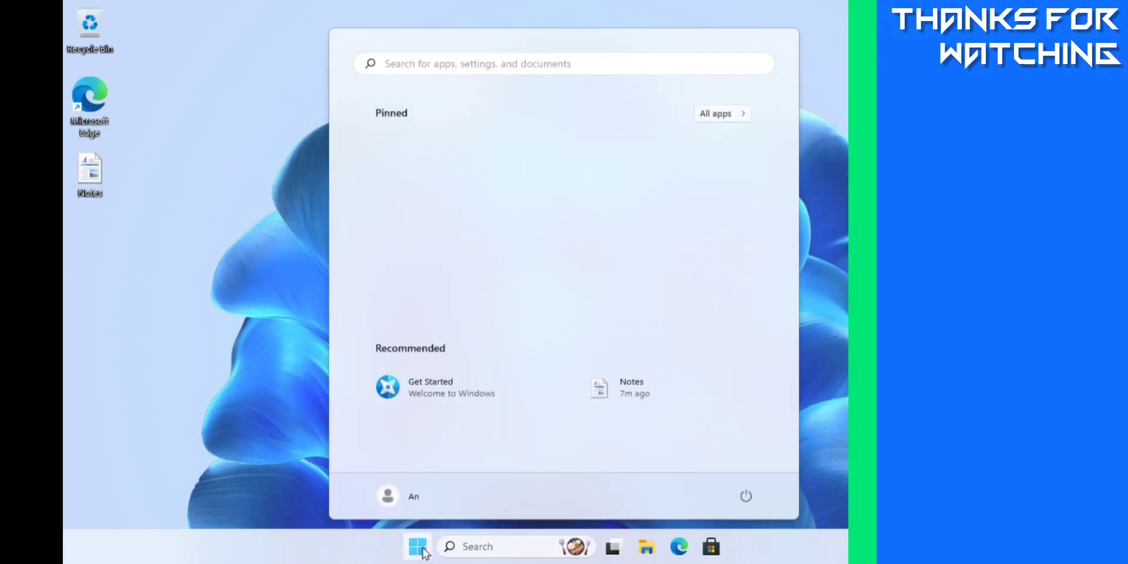
pyautogui.click(744, 499)
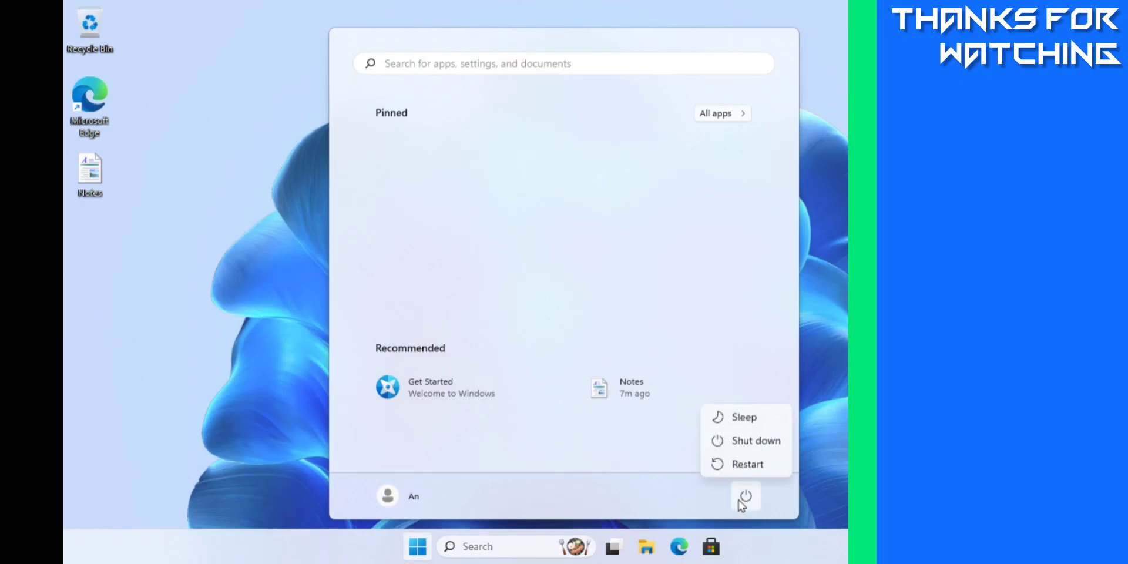
pyautogui.click(741, 448)
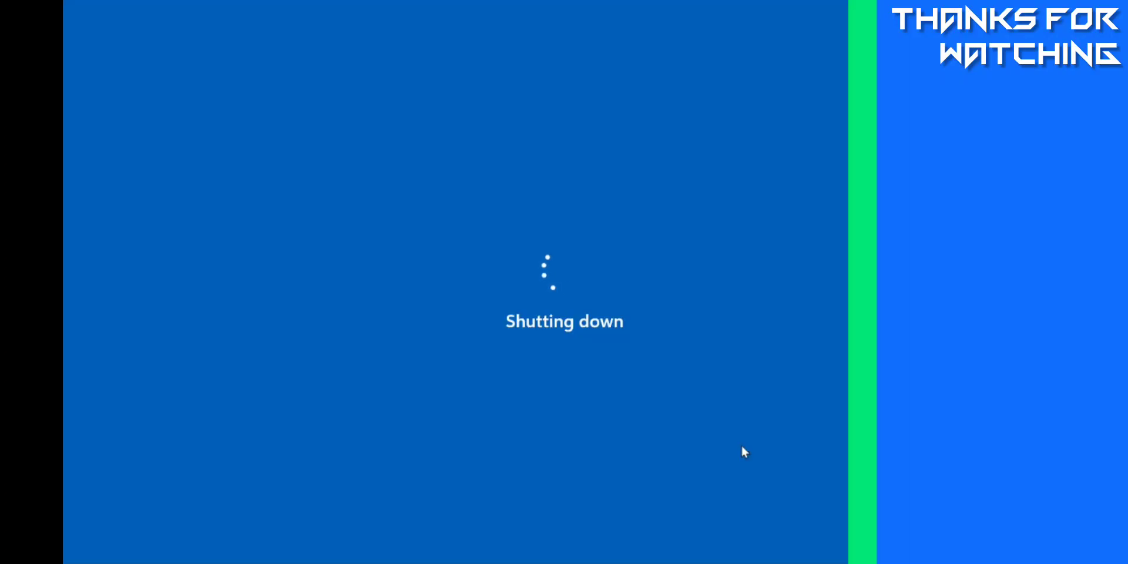